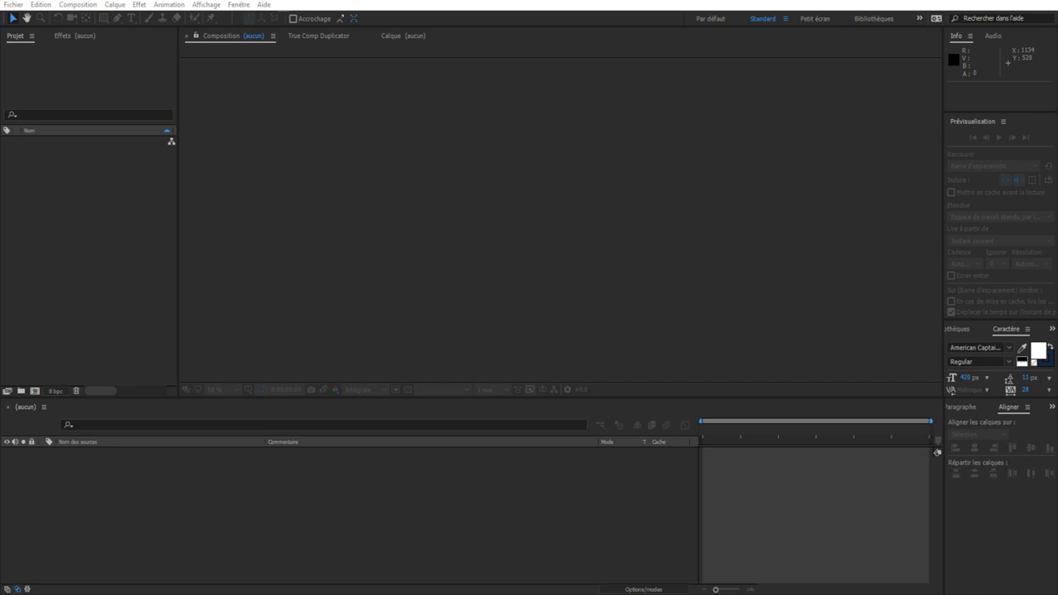
# Open the FlayFX Ultimate 2D Pack CC 2017 project from Bureau > FlayFX Ultimate 2D Pack > Version Française
pyautogui.click(14, 7)
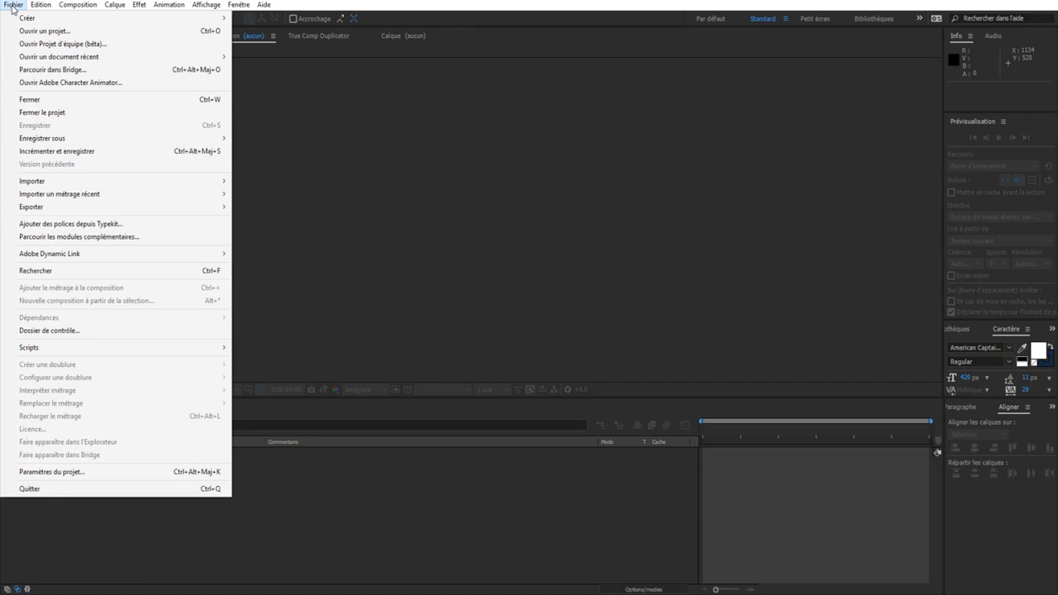
pyautogui.click(45, 33)
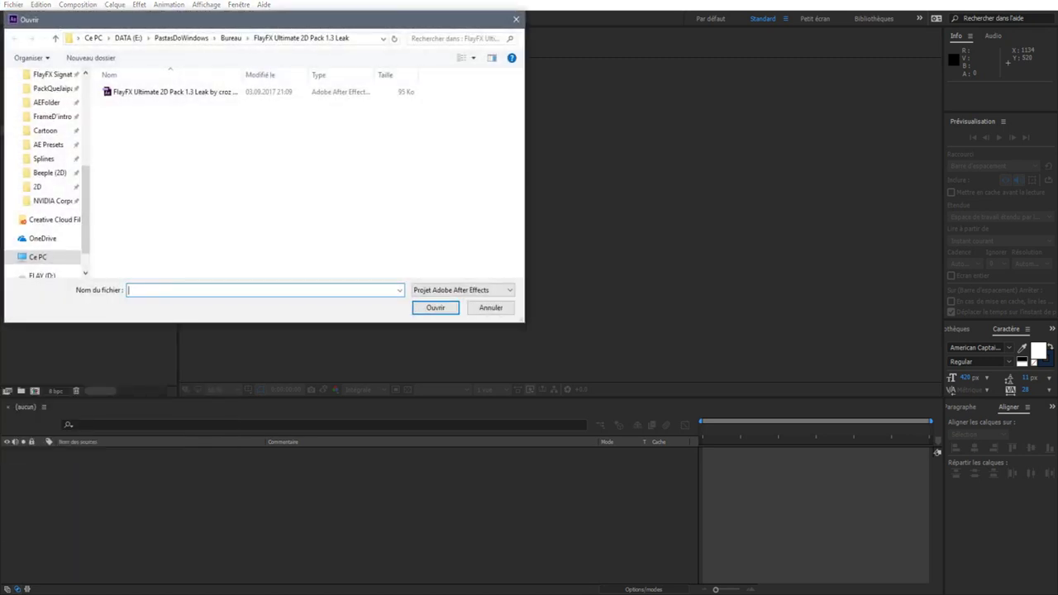
pyautogui.click(231, 38)
pyautogui.scroll(-3, 258, 203)
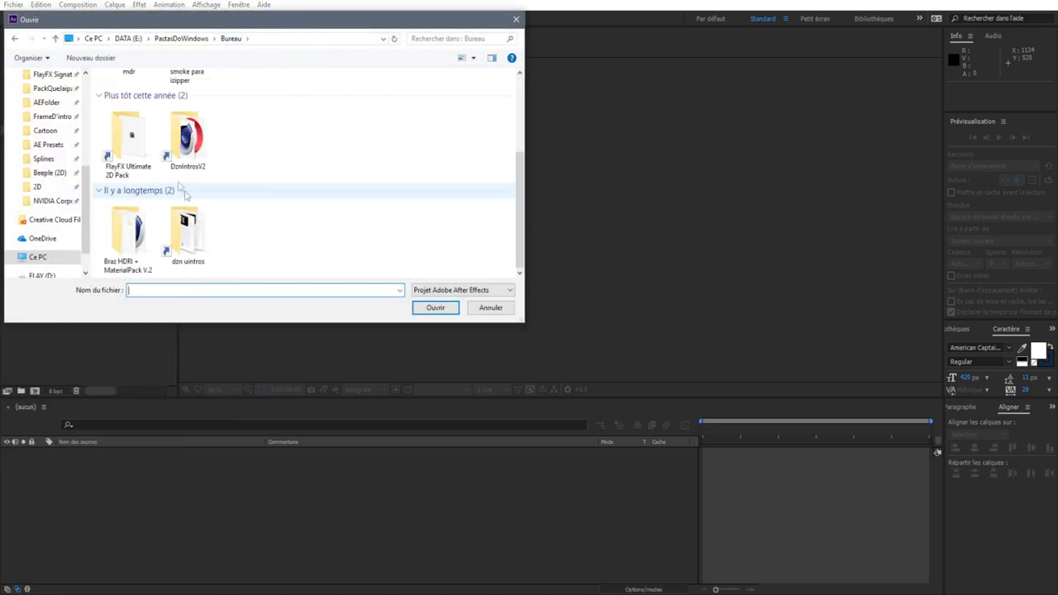
pyautogui.doubleClick(132, 144)
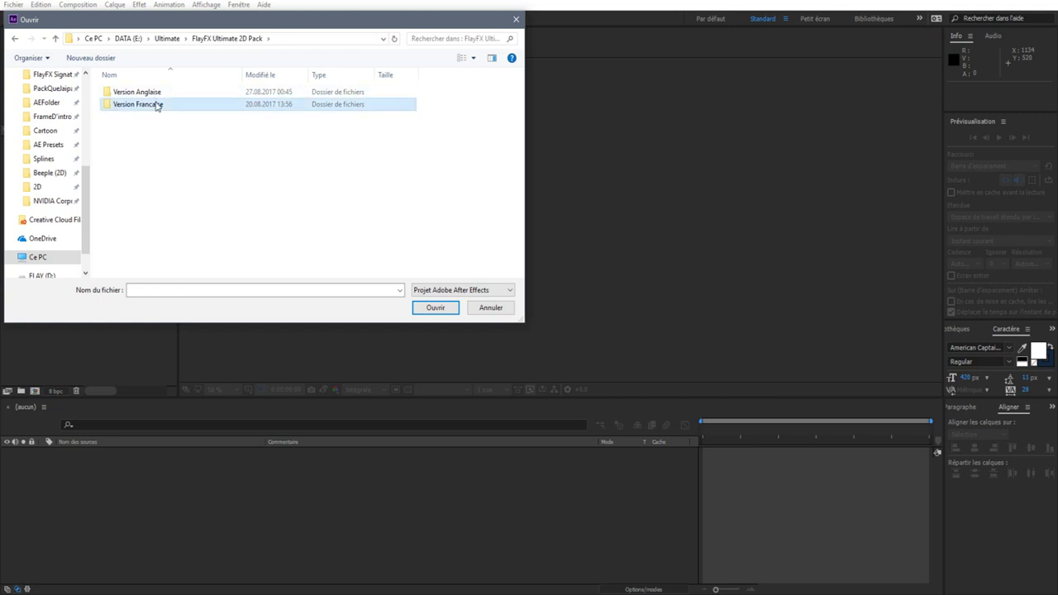
pyautogui.doubleClick(157, 106)
pyautogui.doubleClick(164, 94)
pyautogui.doubleClick(162, 141)
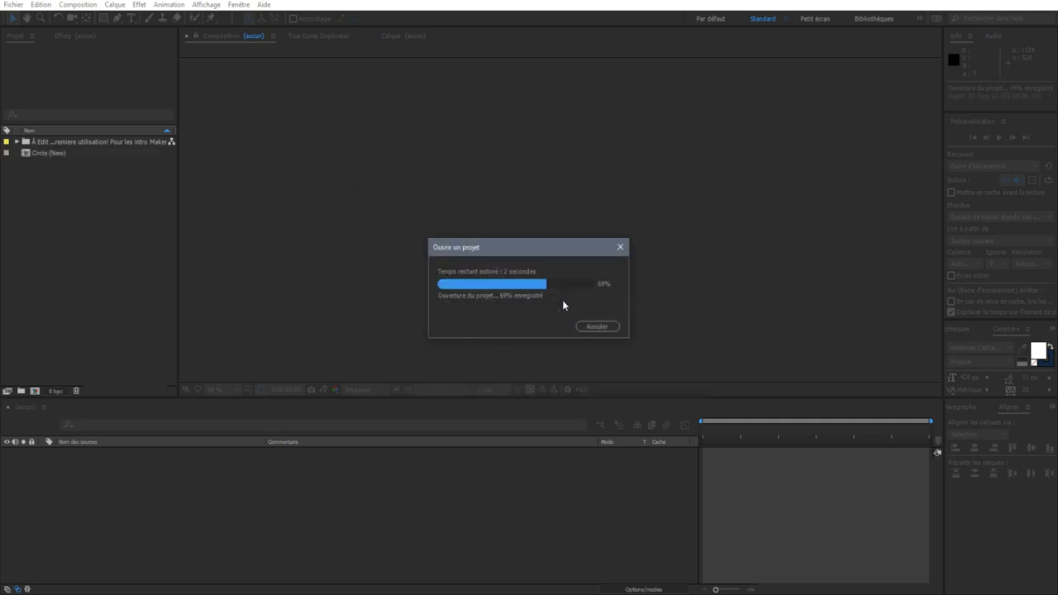
# Dismiss the loading warning and show the Accueil composition's mascot instructions at 50% zoom
pyautogui.click(533, 355)
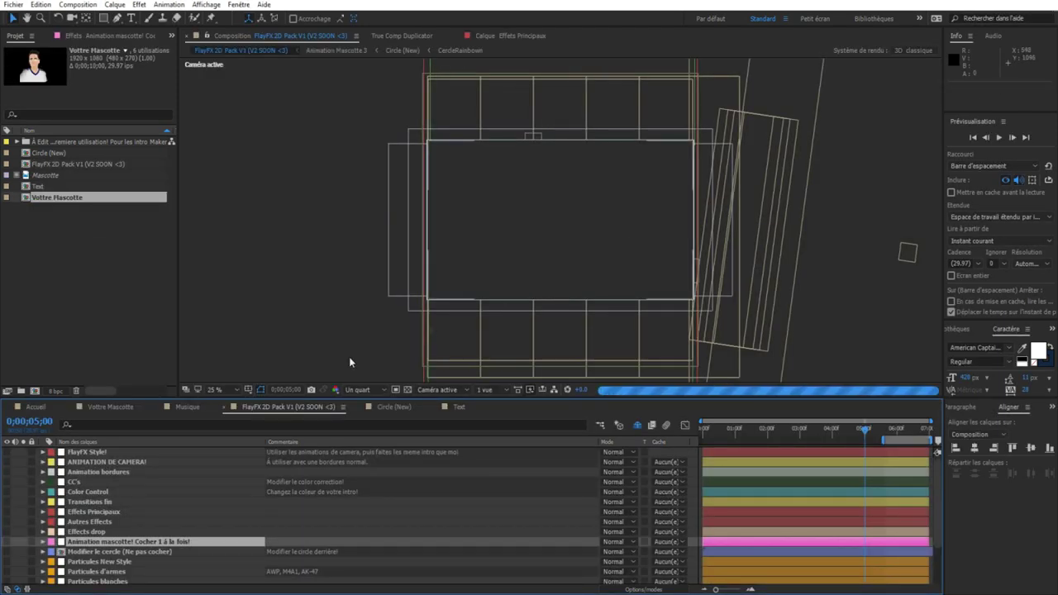
pyautogui.click(37, 407)
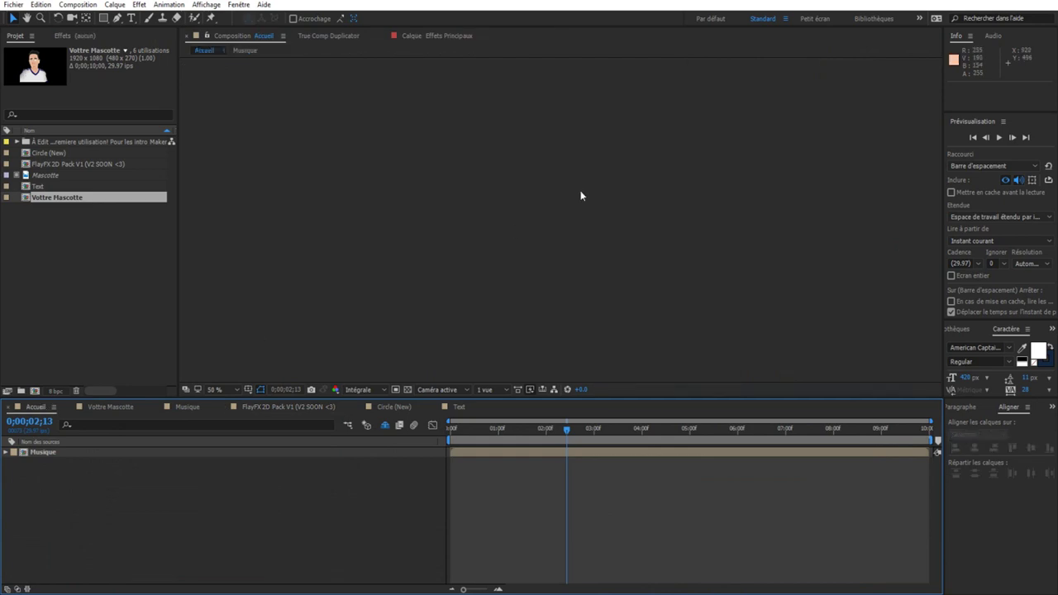
pyautogui.press(',')
pyautogui.press(',')
pyautogui.press(',')
pyautogui.press('.')
pyautogui.press('.')
pyautogui.press(',')
pyautogui.press('.')
pyautogui.click(117, 283)
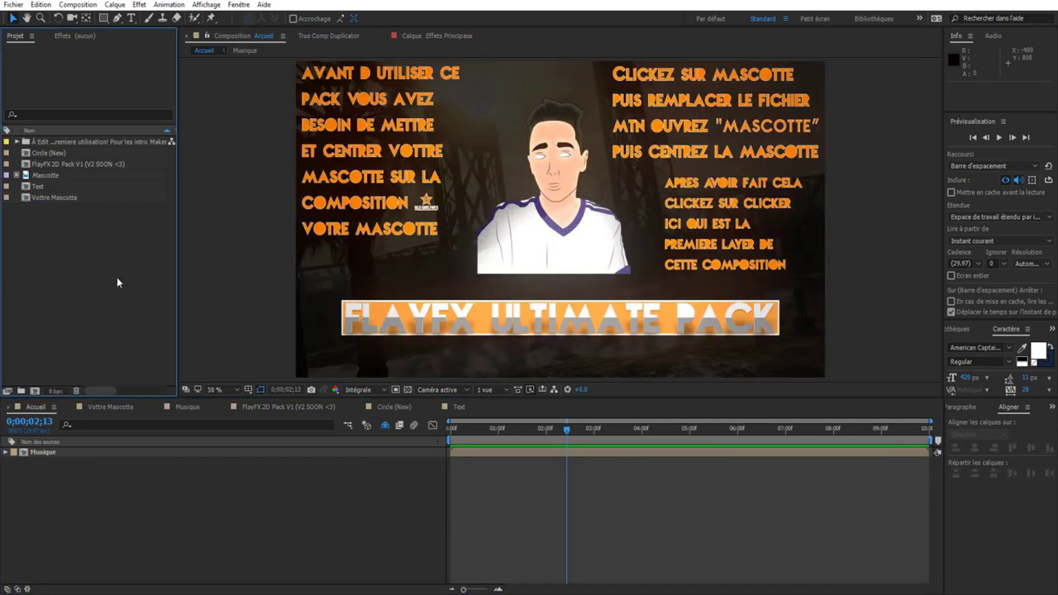
pyautogui.doubleClick(118, 283)
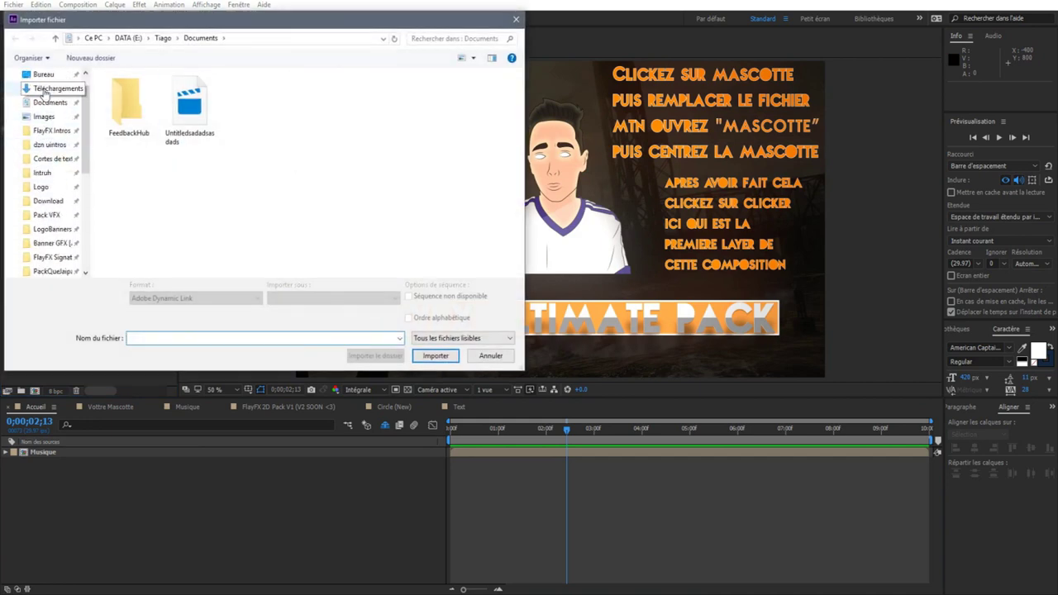
# Import Intro for Shadox V2.mp3 from the Téléchargements folder
pyautogui.click(53, 89)
pyautogui.click(371, 108)
pyautogui.doubleClick(490, 112)
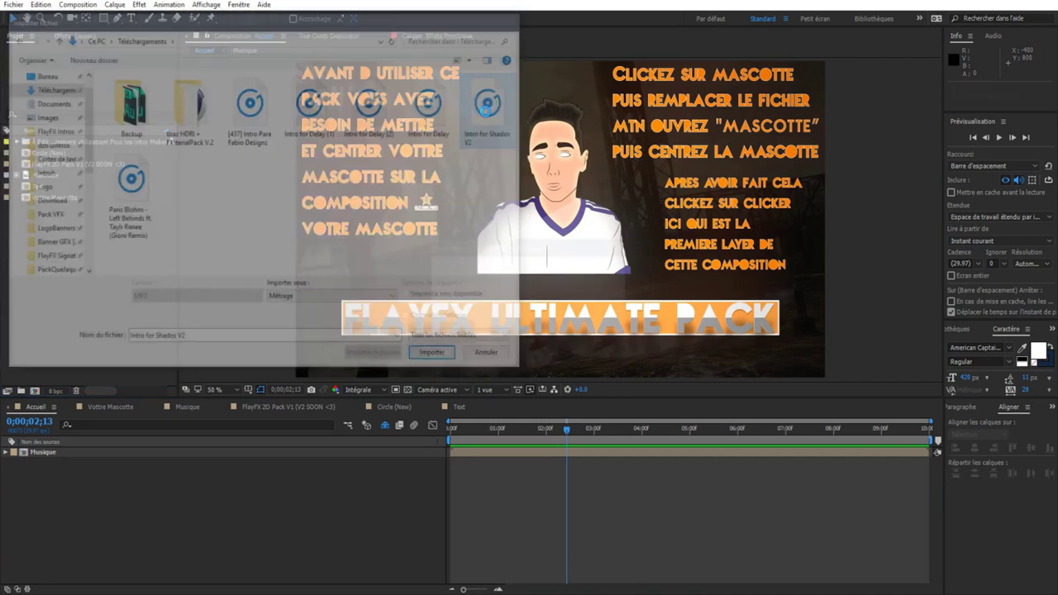
# Start a second import and browse to the dzn uintros folder on the Bureau
pyautogui.doubleClick(52, 272)
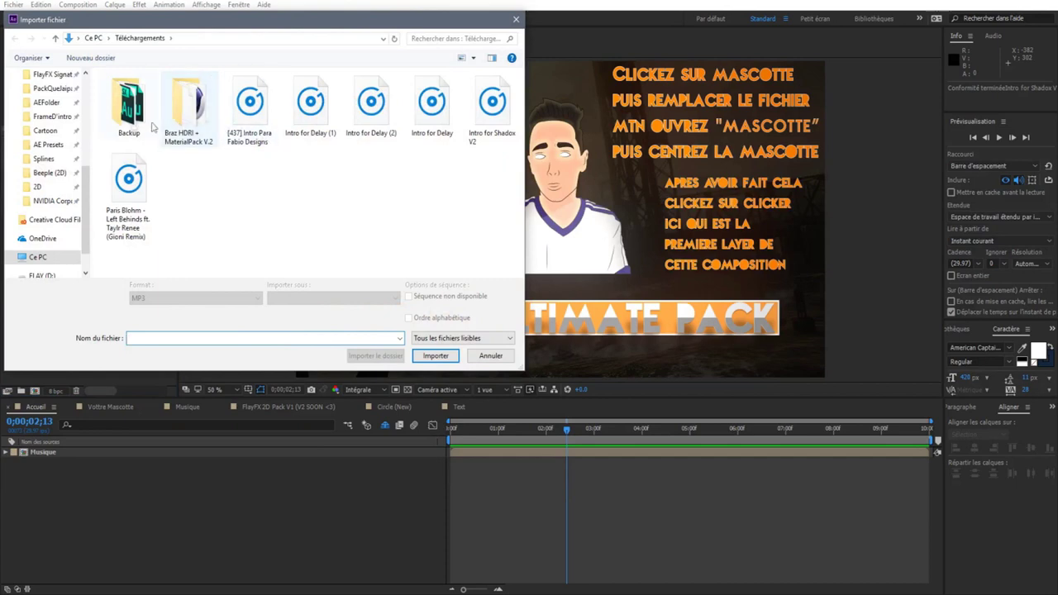
pyautogui.scroll(5, 46, 162)
pyautogui.click(43, 98)
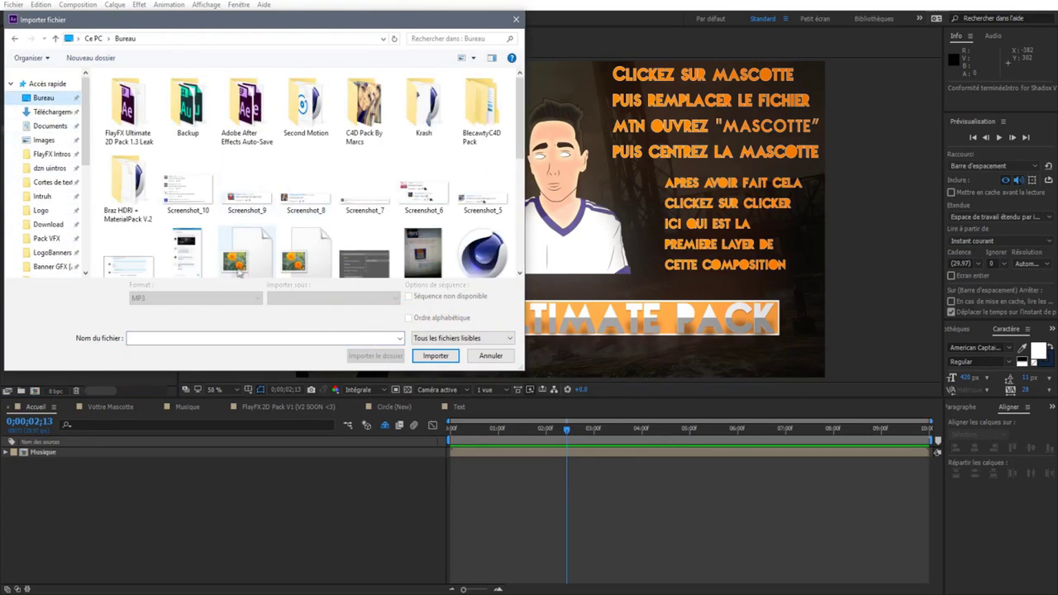
pyautogui.scroll(-1, 206, 207)
pyautogui.scroll(1, 165, 182)
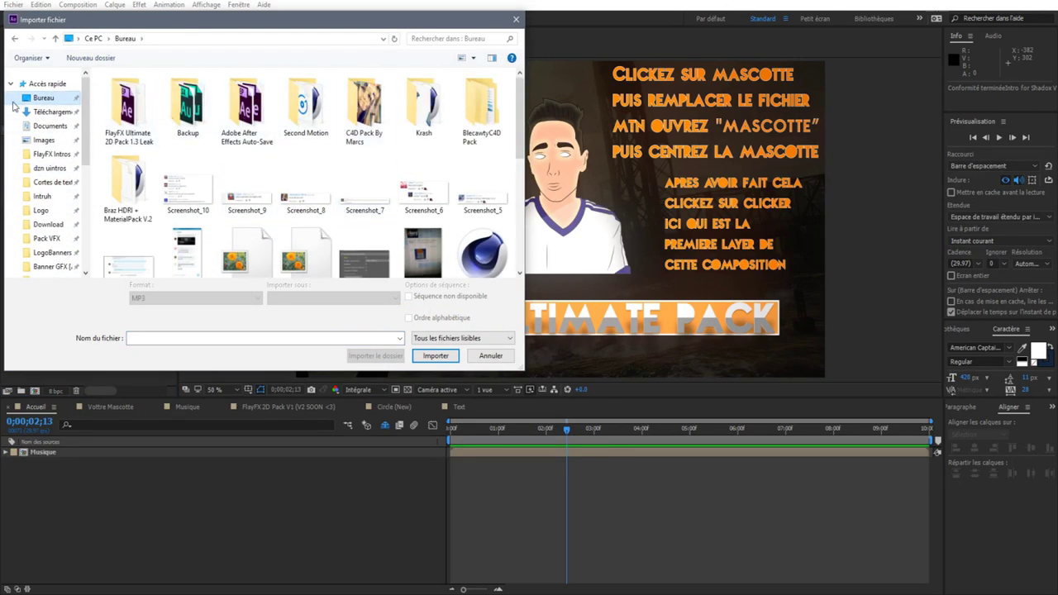
pyautogui.click(50, 168)
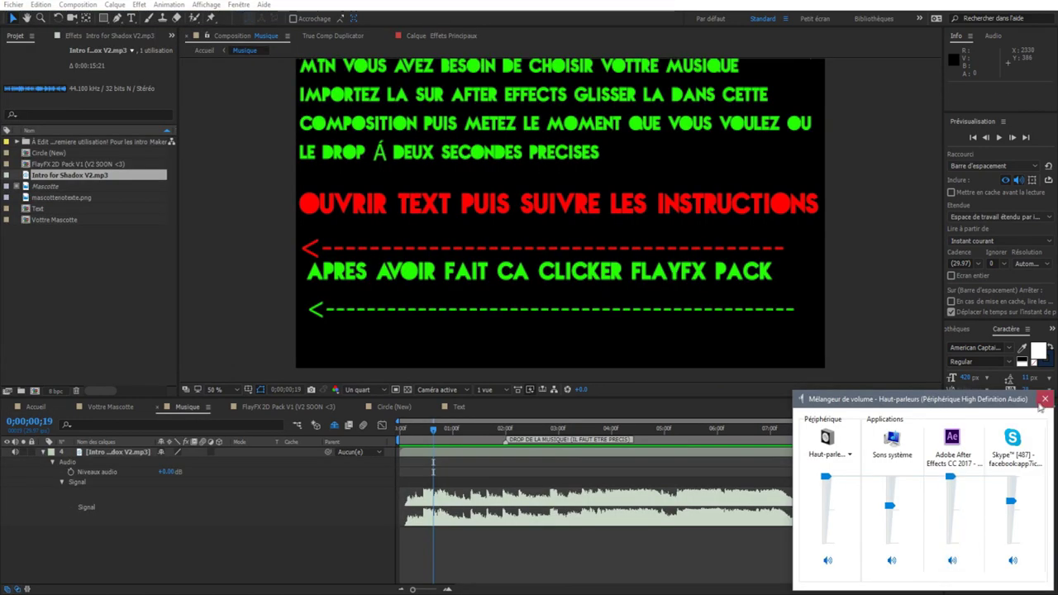
# Slide the Intro for Shadox V2 layer earlier so its drop hits 2 seconds, previewing playback
pyautogui.click(1044, 398)
pyautogui.press('space')
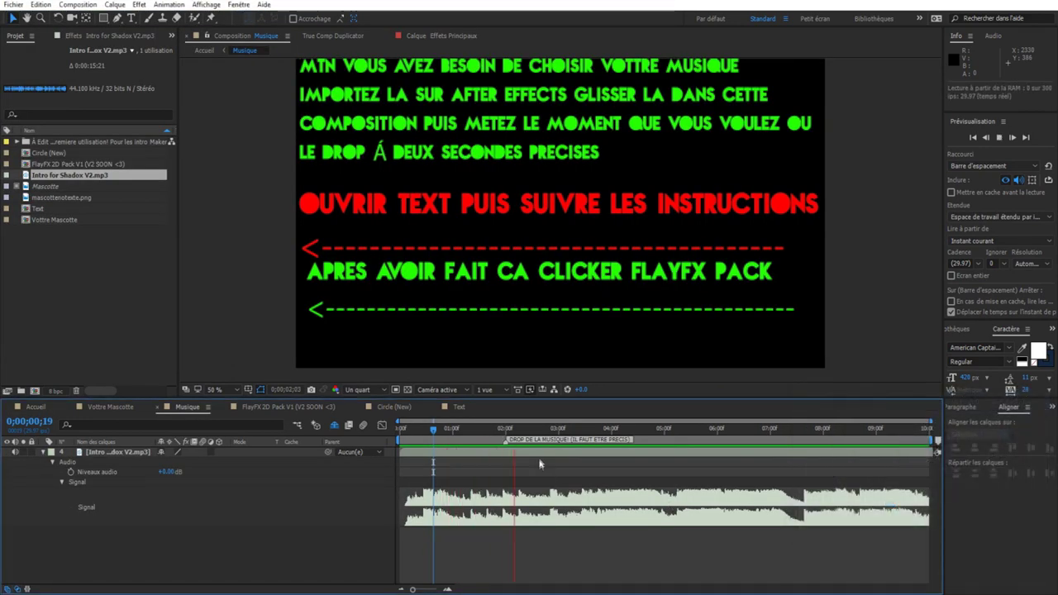
pyautogui.moveTo(540, 455); pyautogui.dragTo(503, 459)
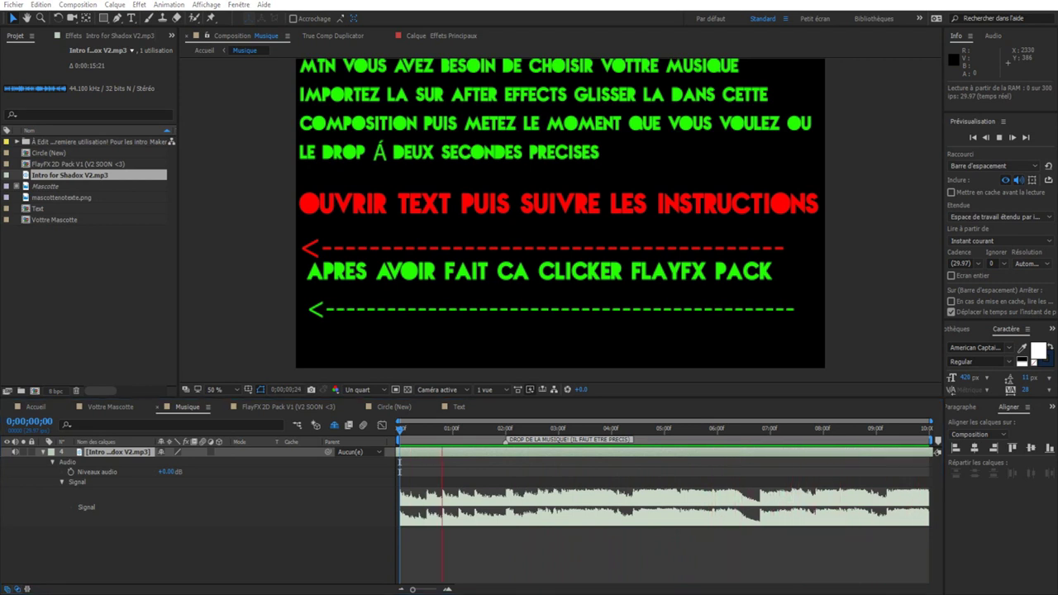
pyautogui.click(477, 428)
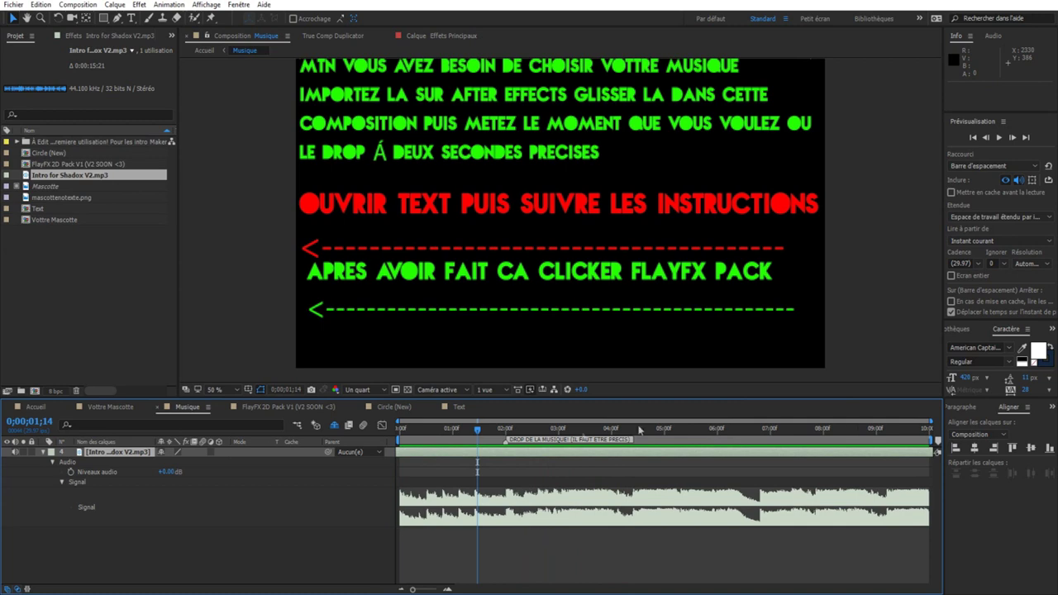
# Open the Circle (New) composition with its effect controls and set preview resolution to Intégrale
pyautogui.click(282, 407)
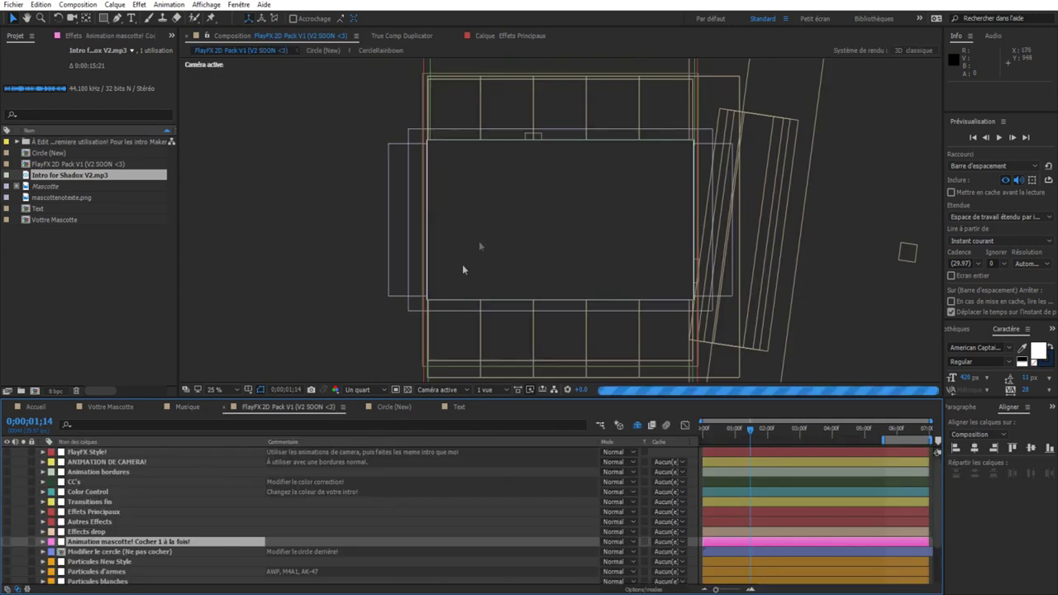
pyautogui.press(',')
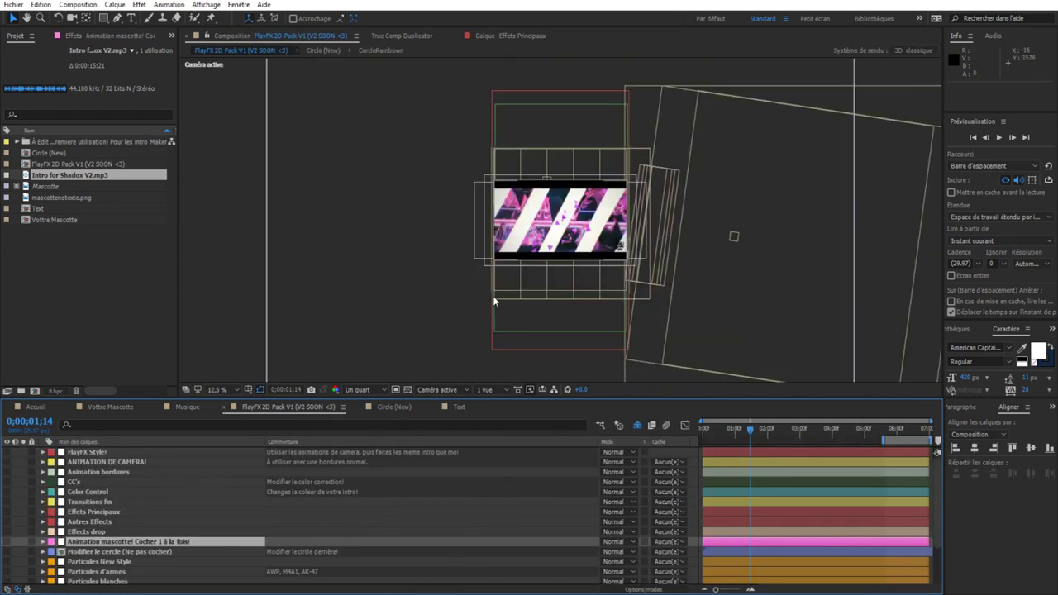
pyautogui.click(393, 407)
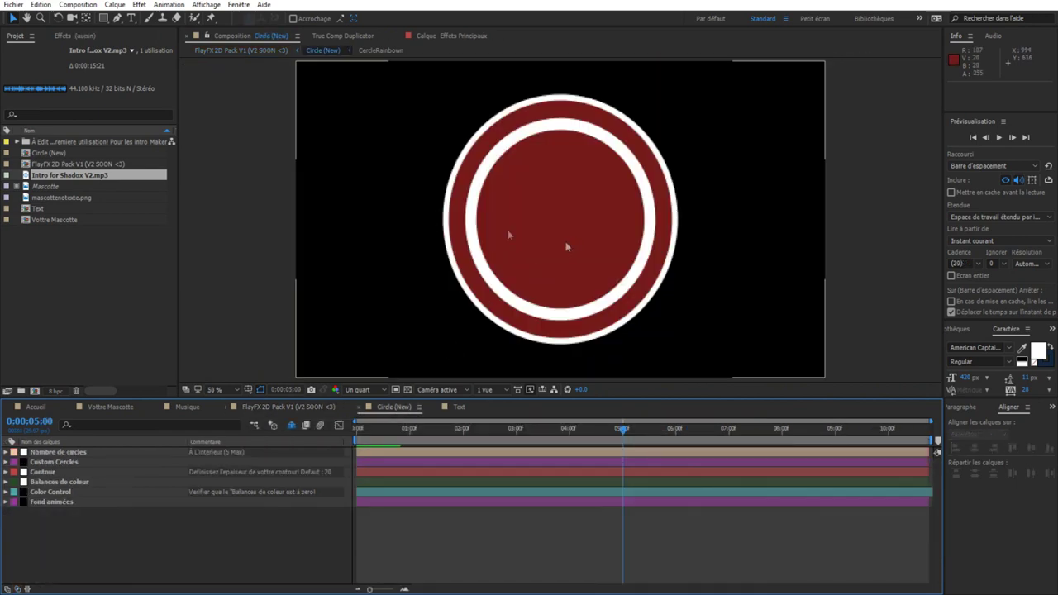
pyautogui.click(92, 38)
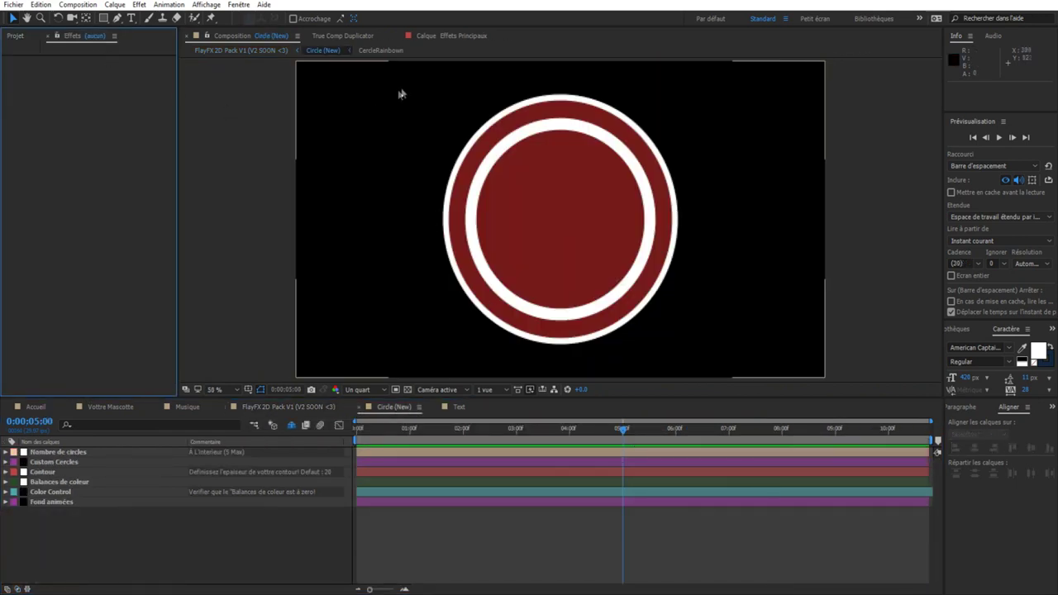
pyautogui.click(358, 390)
pyautogui.click(373, 421)
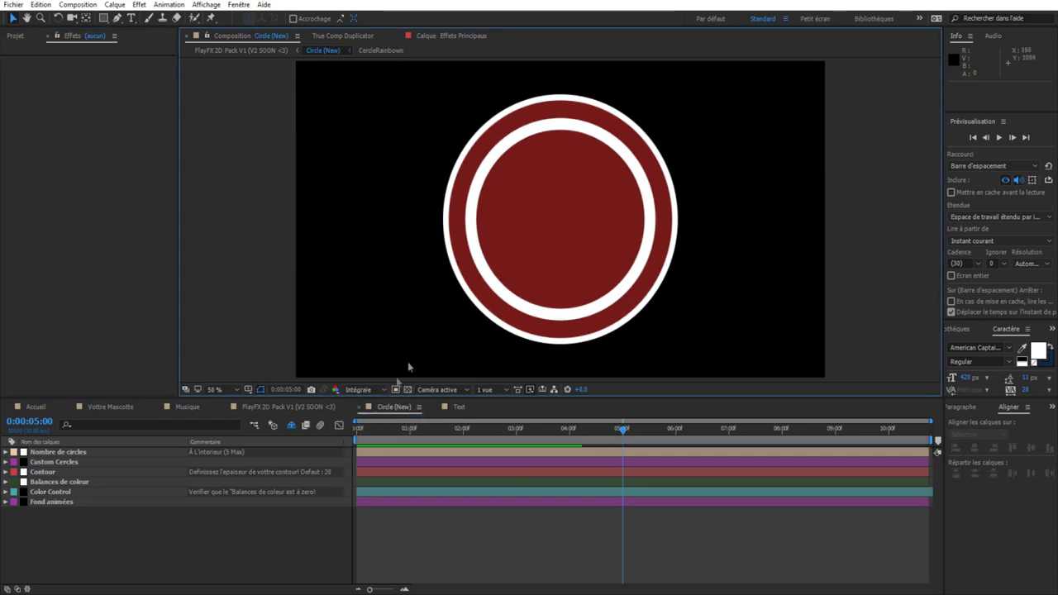
# Try animated backgrounds 1, 2 and 6 on the Fond animées layer, leaving all off
pyautogui.click(51, 502)
pyautogui.click(100, 70)
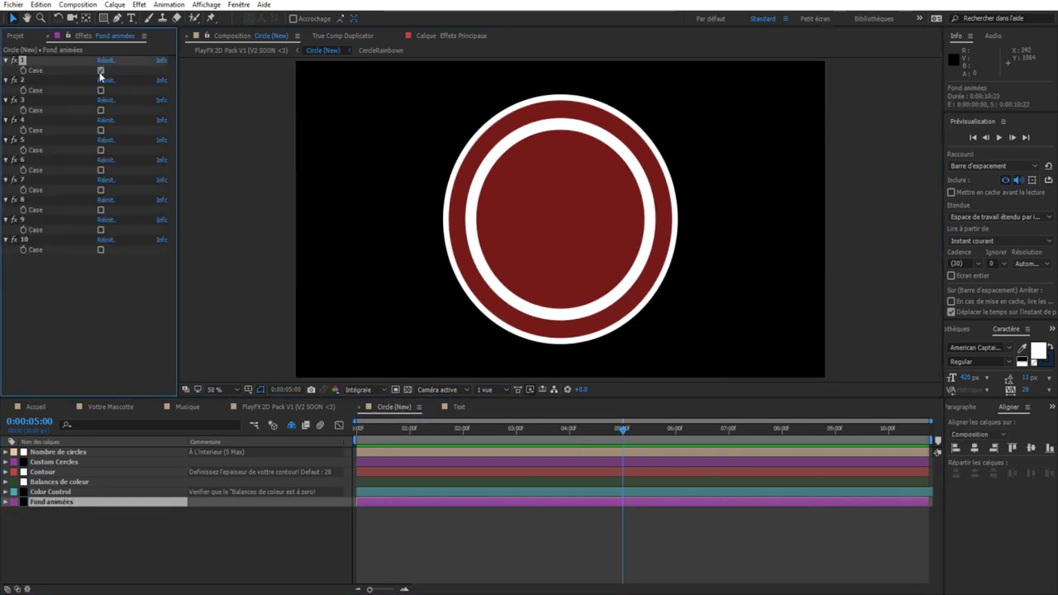
pyautogui.click(100, 70)
pyautogui.click(100, 90)
pyautogui.click(100, 90)
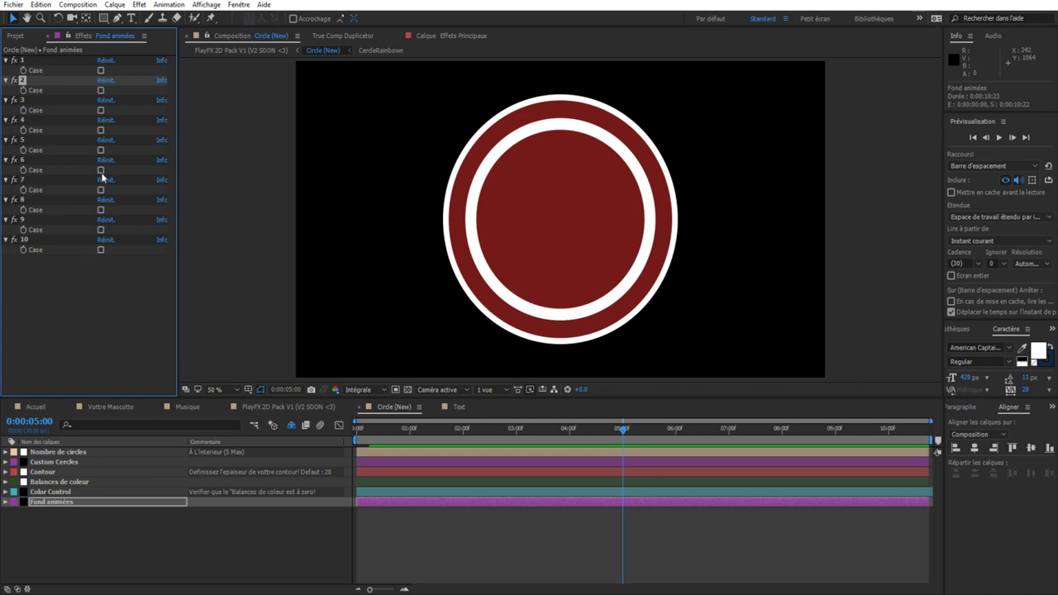
pyautogui.click(100, 170)
pyautogui.click(100, 170)
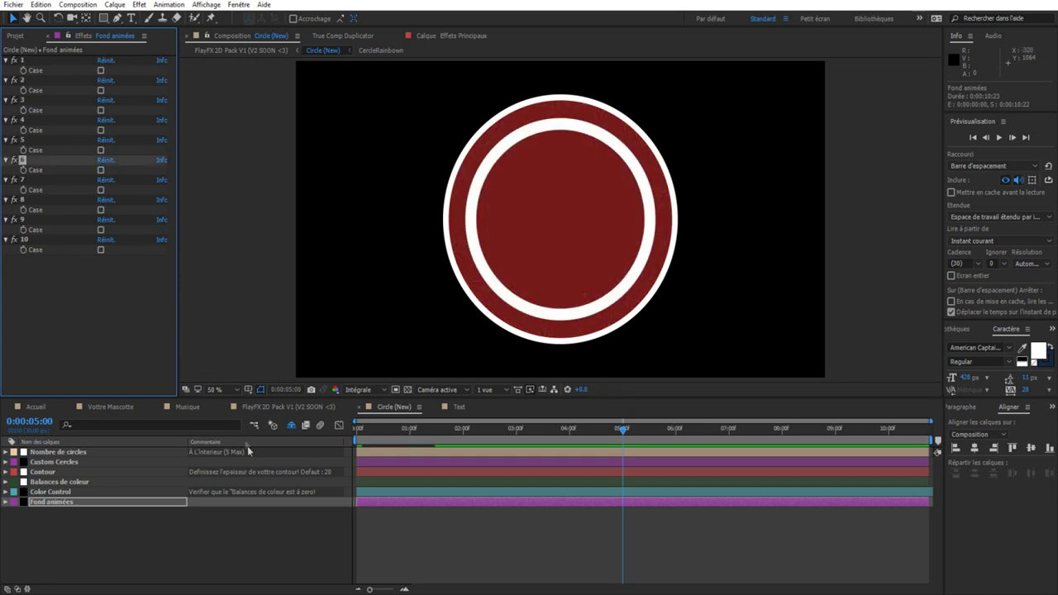
pyautogui.click(60, 482)
# Set the Contour ring colour to ff0000 and the circle fill colour to blue
pyautogui.click(52, 492)
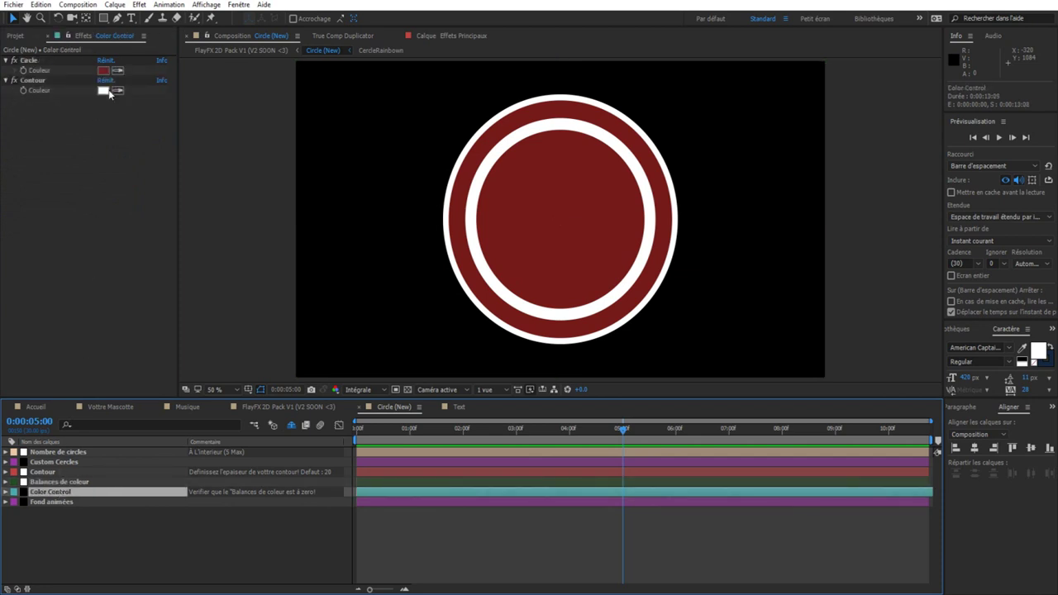
pyautogui.click(103, 91)
pyautogui.write('ff0000')
pyautogui.click(705, 202)
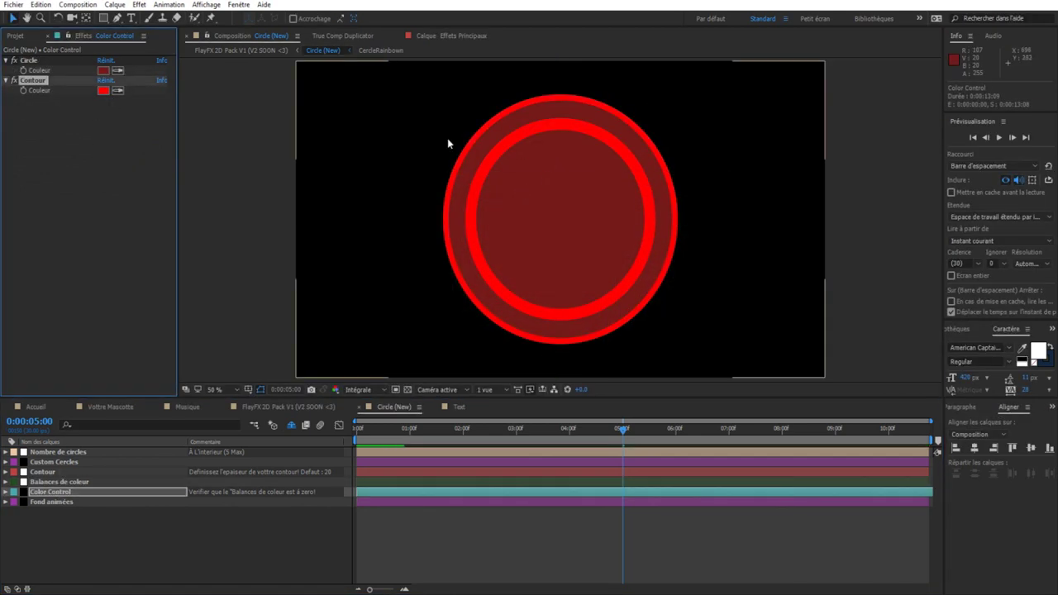
pyautogui.click(104, 70)
pyautogui.write('ffffff')
pyautogui.moveTo(571, 223); pyautogui.dragTo(598, 201)
pyautogui.click(612, 252)
pyautogui.click(699, 202)
# Rotate the circle's hue by 30 degrees on Balances de couleur, then undo it back to zero
pyautogui.click(59, 482)
pyautogui.moveTo(111, 86); pyautogui.dragTo(104, 103)
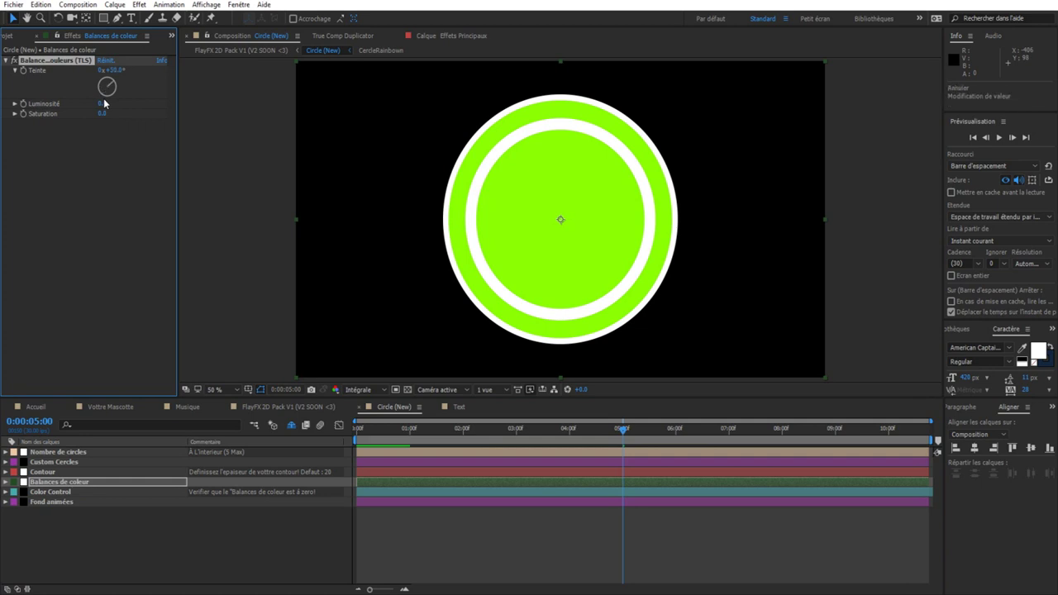
pyautogui.hotkey('ctrl', 'z')
pyautogui.hotkey('ctrl', 'z')
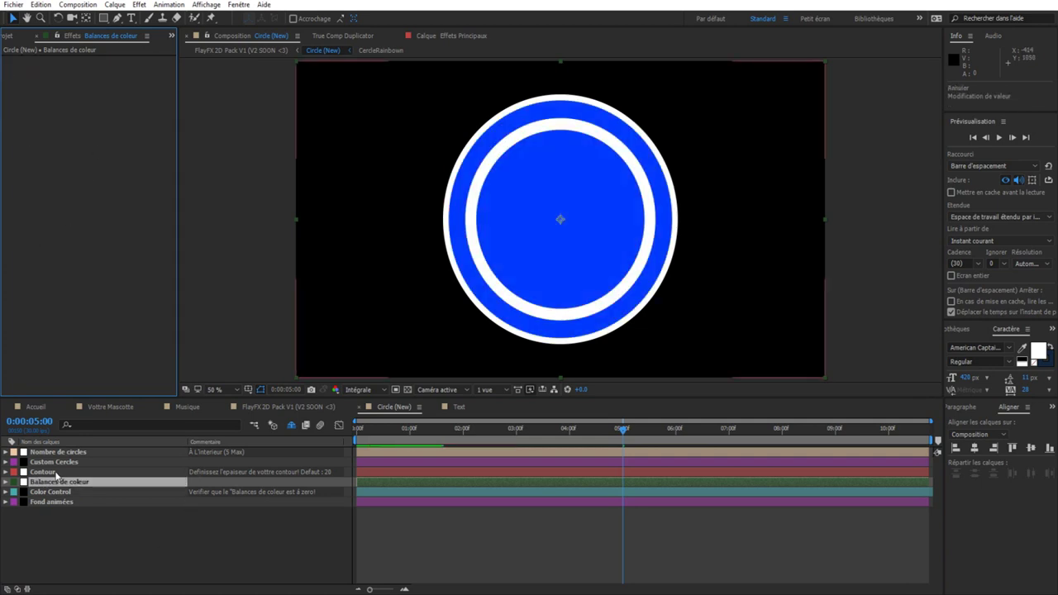
pyautogui.hotkey('ctrl', 'z')
pyautogui.hotkey('ctrl', 'z')
pyautogui.hotkey('ctrl', 'z')
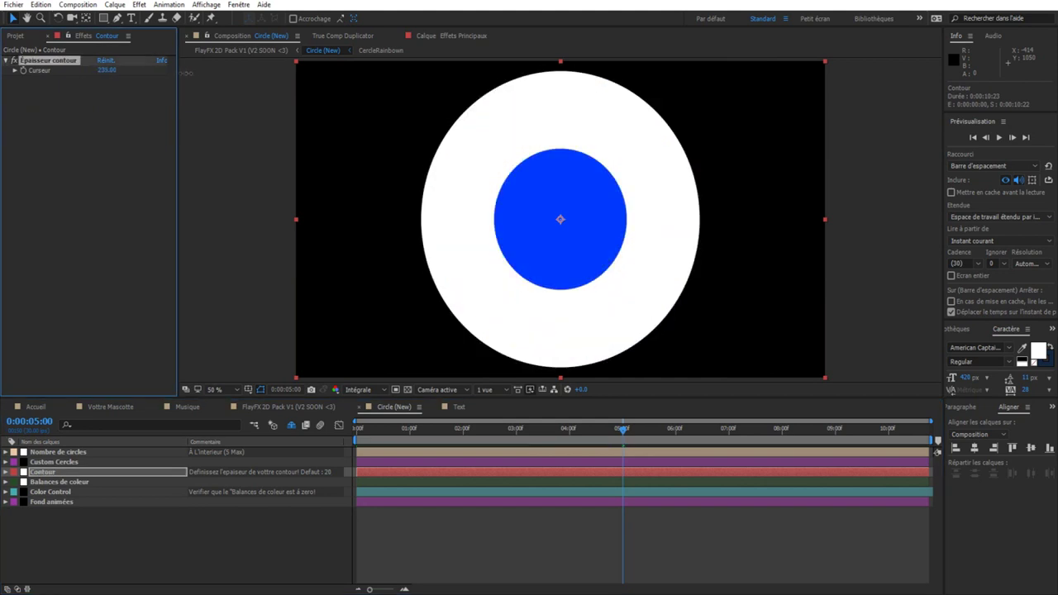
# Thicken the white outline and check Transparant on Custom Cercles, leaving only the white ring
pyautogui.moveTo(105, 73); pyautogui.dragTo(119, 81)
pyautogui.click(53, 461)
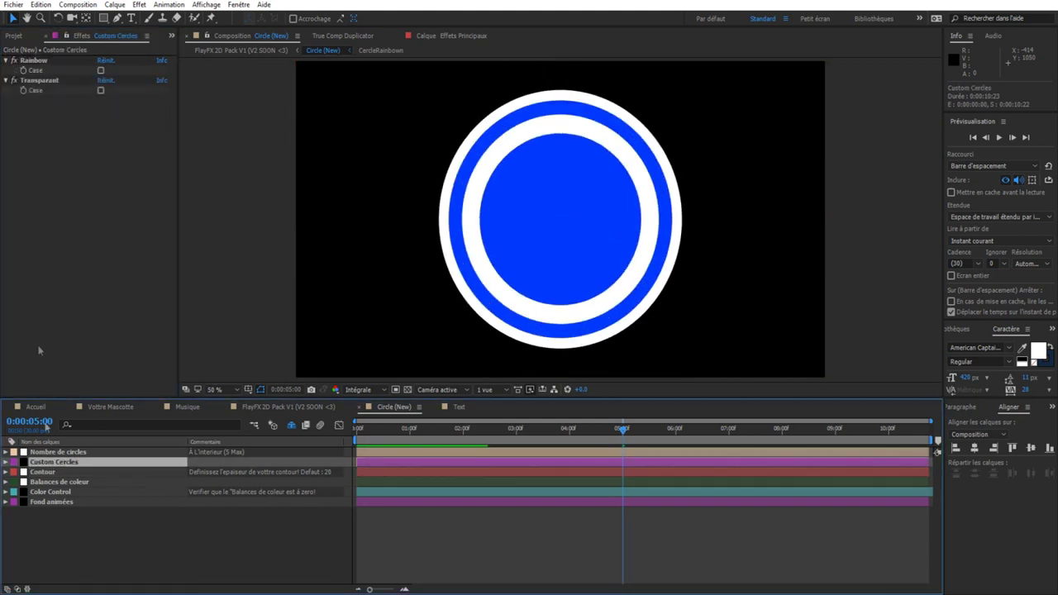
pyautogui.click(100, 70)
pyautogui.click(100, 70)
pyautogui.click(100, 91)
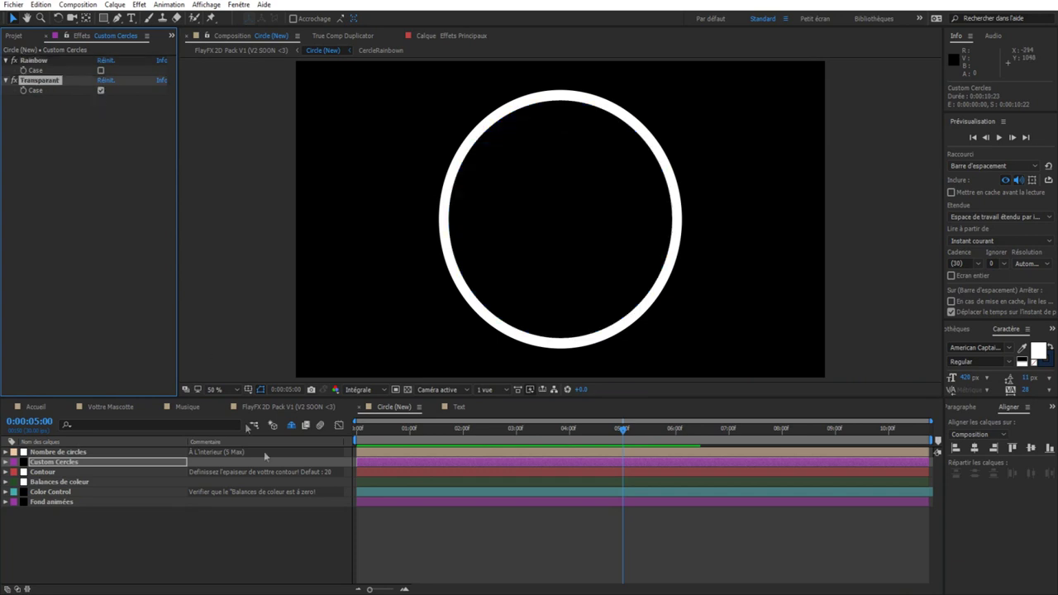
pyautogui.click(296, 408)
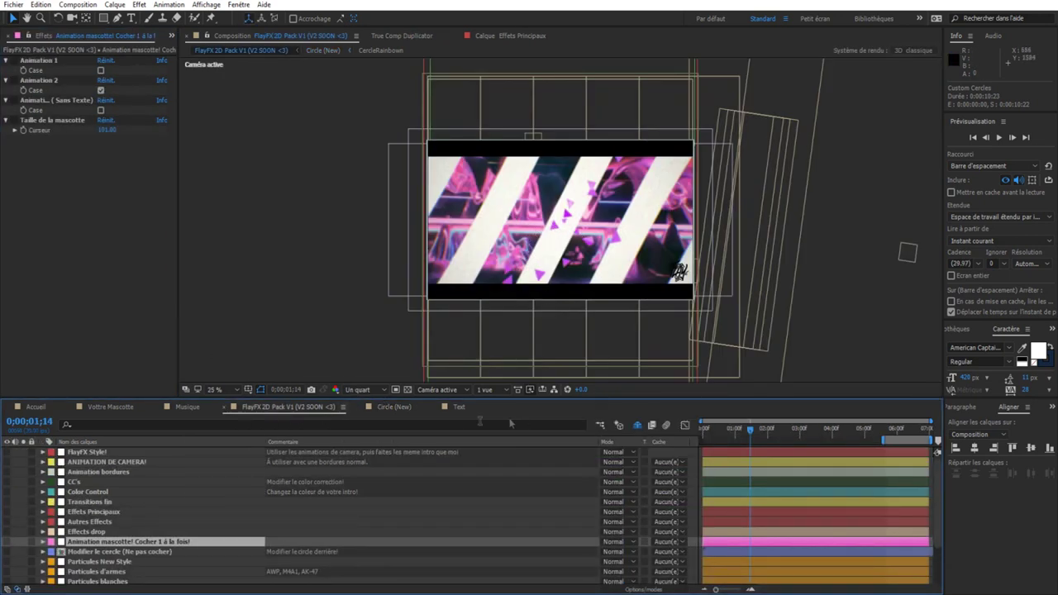
# Uncheck Transparant on Custom Cercles in Circle (New) to restore the blue fill
pyautogui.click(848, 429)
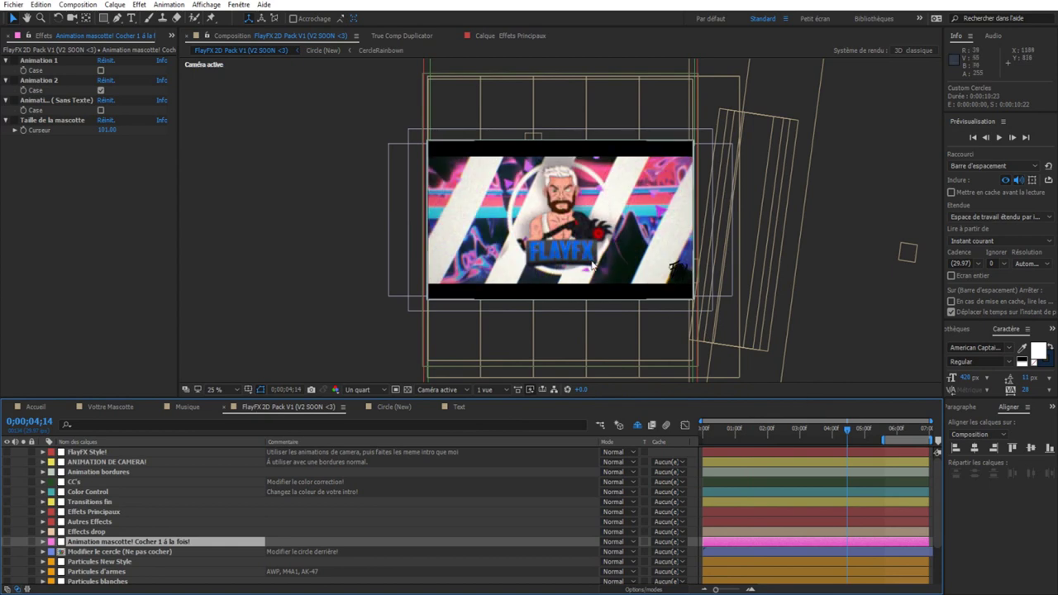
pyautogui.scroll(5, 523, 206)
pyautogui.click(380, 408)
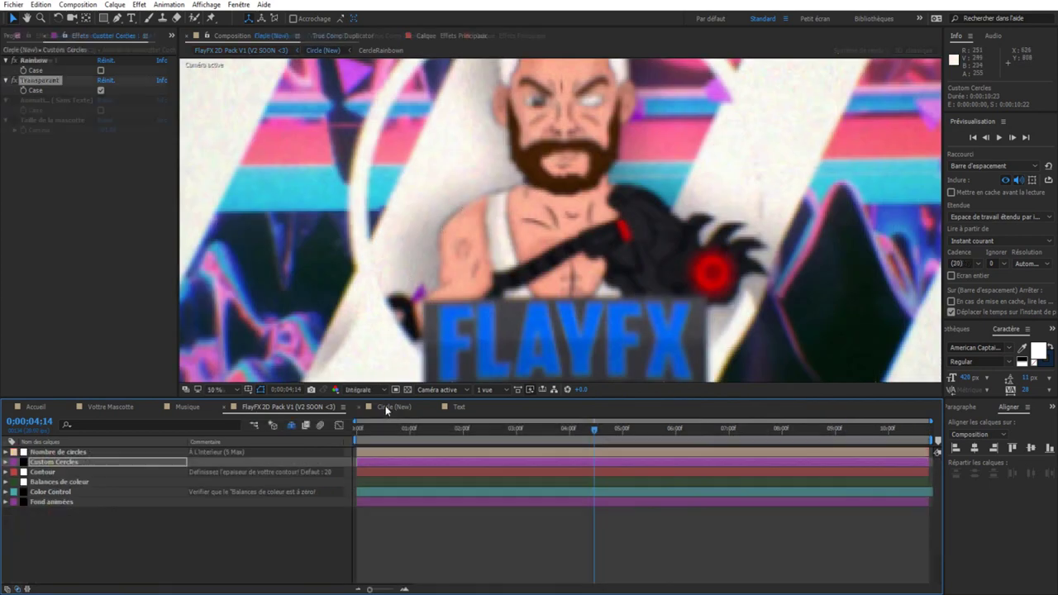
pyautogui.scroll(-2, 580, 187)
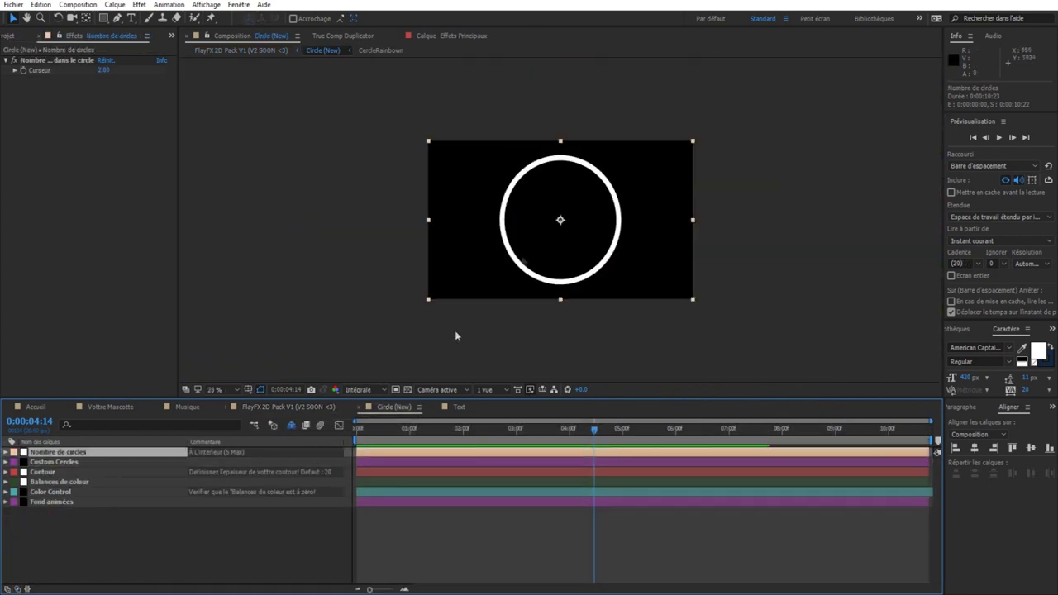
pyautogui.click(56, 463)
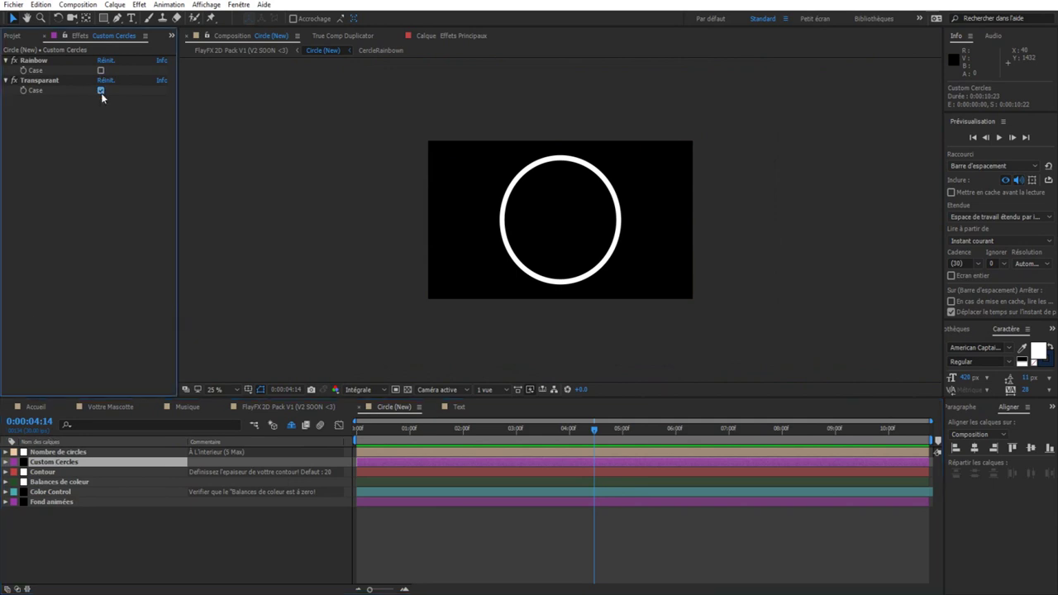
pyautogui.click(100, 90)
# Raise the Nombre de circles ring count until the circle becomes solid
pyautogui.scroll(2, 302, 196)
pyautogui.click(91, 454)
pyautogui.moveTo(104, 70); pyautogui.dragTo(104, 77)
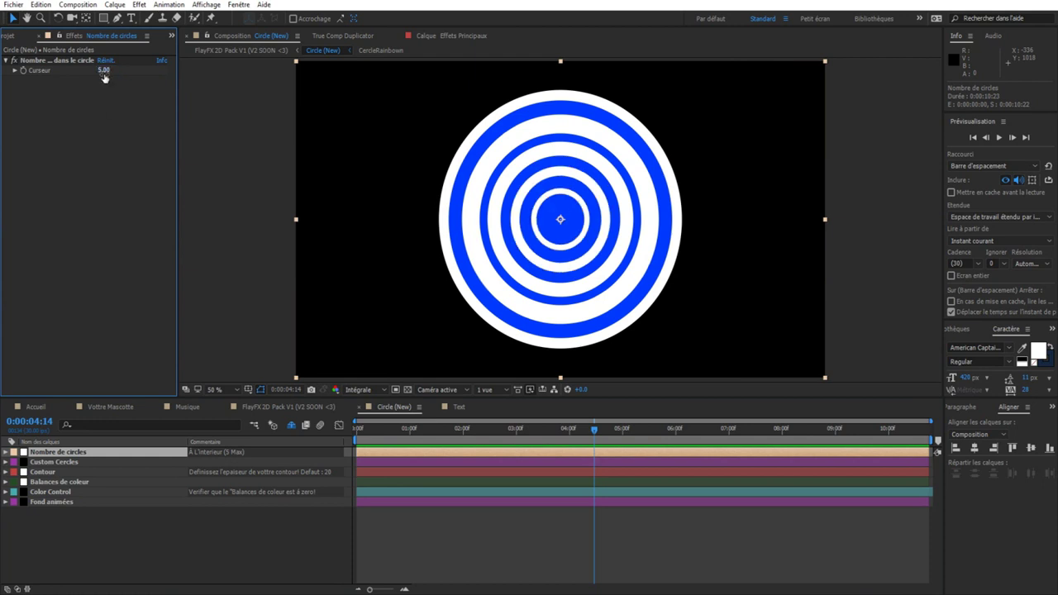
pyautogui.click(205, 453)
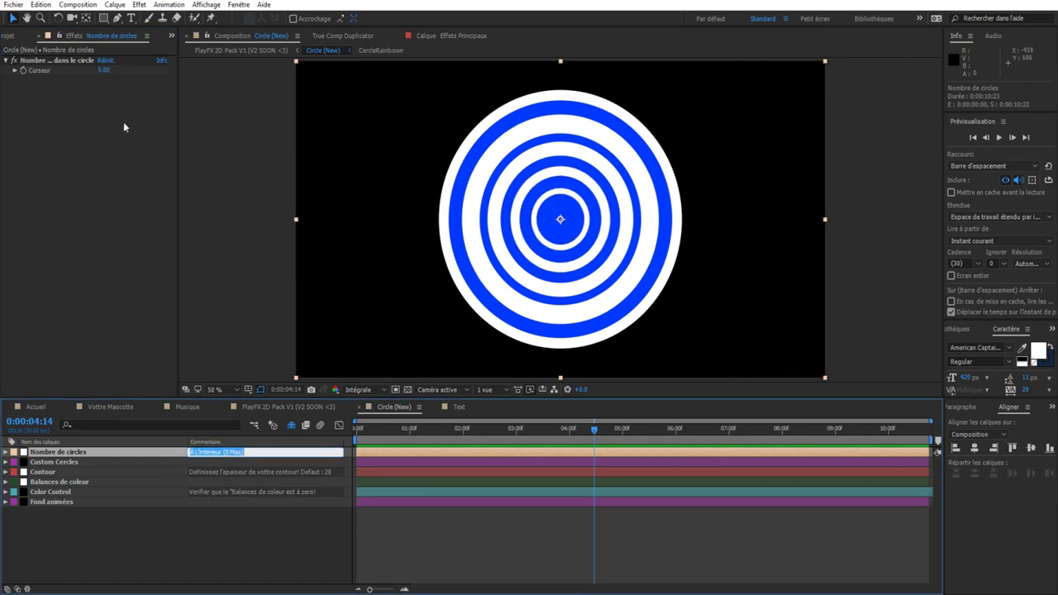
pyautogui.moveTo(104, 70); pyautogui.dragTo(106, 124)
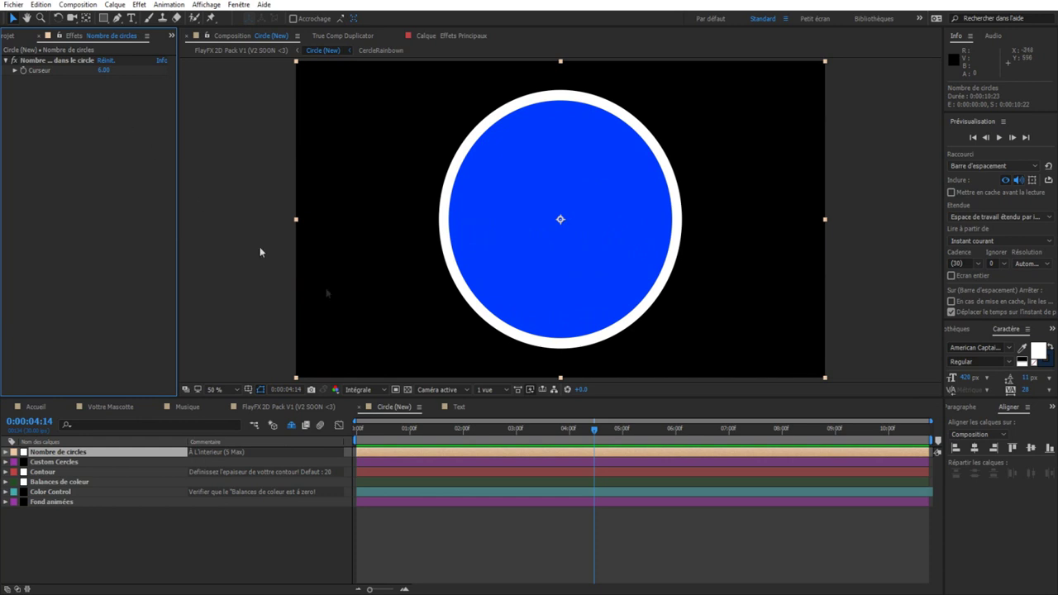
pyautogui.click(459, 407)
pyautogui.scroll(3, 489, 276)
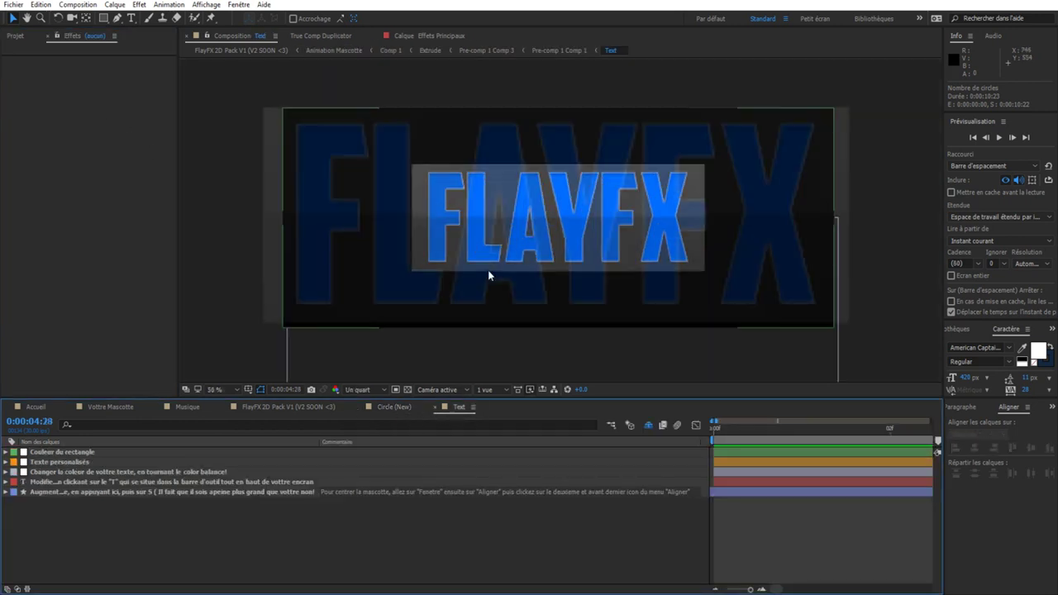
pyautogui.click(108, 452)
pyautogui.press(',')
pyautogui.press('.')
pyautogui.press(',')
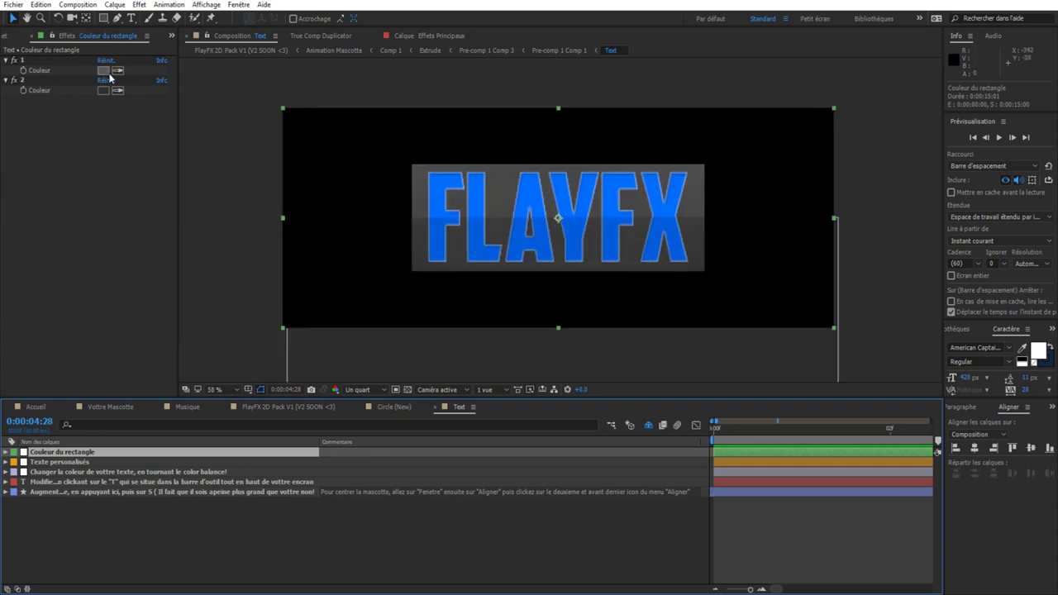
pyautogui.click(104, 71)
pyautogui.moveTo(513, 263)
pyautogui.mouseDown()
pyautogui.moveTo(396, 260)
pyautogui.moveTo(573, 220)
pyautogui.mouseUp()
pyautogui.click(693, 208)
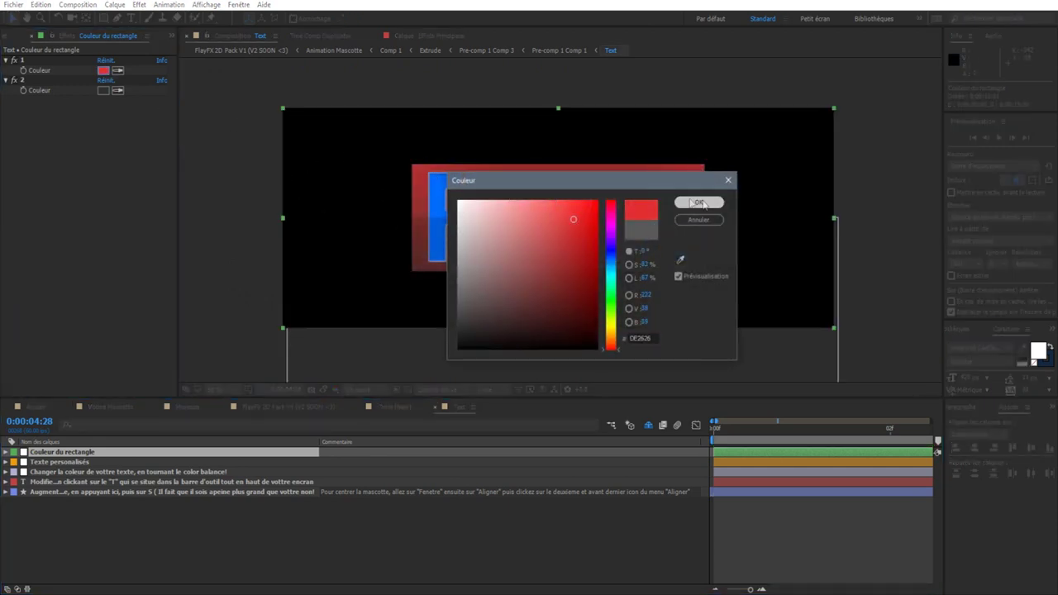
pyautogui.click(104, 90)
pyautogui.moveTo(610, 233); pyautogui.dragTo(612, 264)
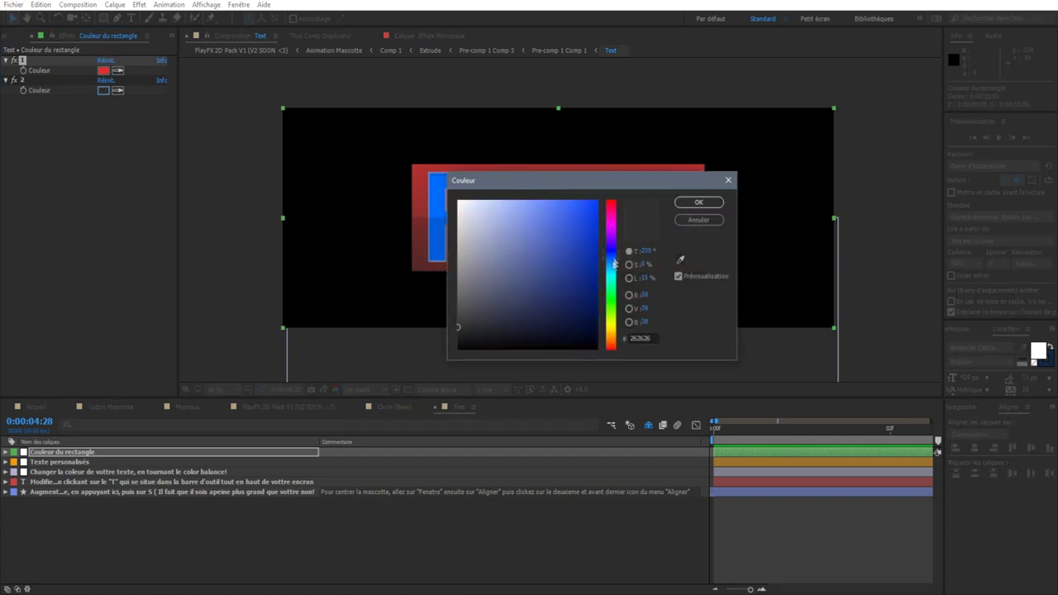
pyautogui.click(597, 202)
pyautogui.click(699, 203)
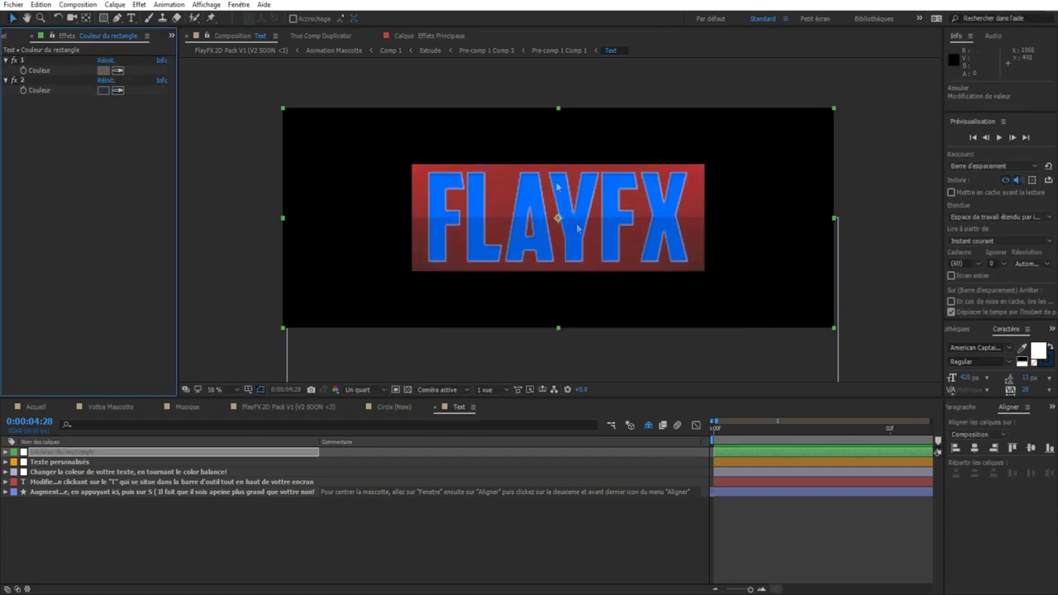
pyautogui.click(98, 463)
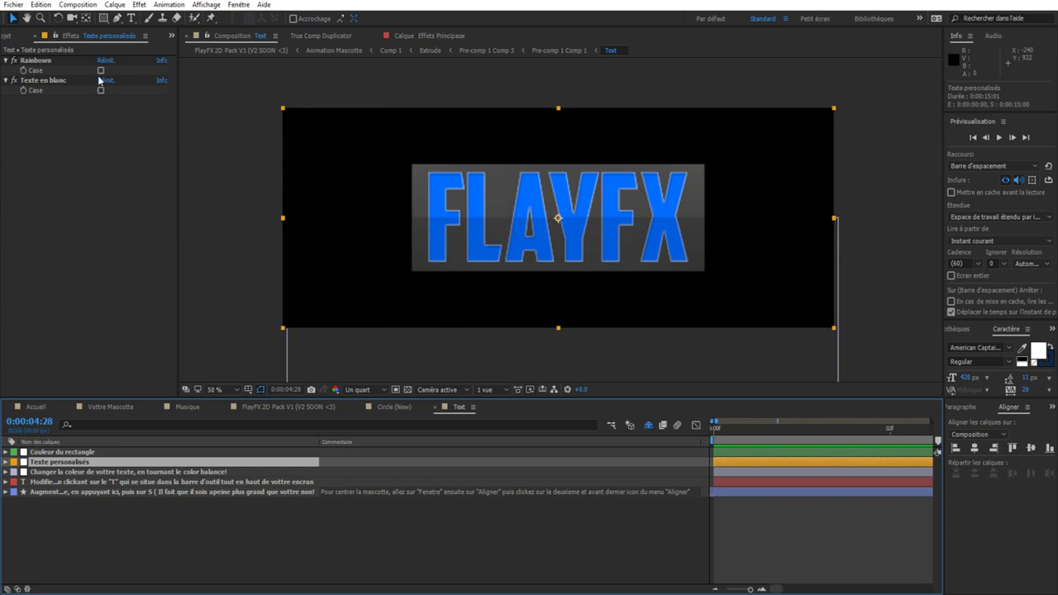
# Try the Rainbow and Texte en blanc options on the title, then turn both off
pyautogui.click(100, 70)
pyautogui.click(100, 70)
pyautogui.click(100, 90)
pyautogui.click(100, 91)
# Inspect the text colour balance, title fill and stripe, and four-colour gradient settings
pyautogui.click(163, 472)
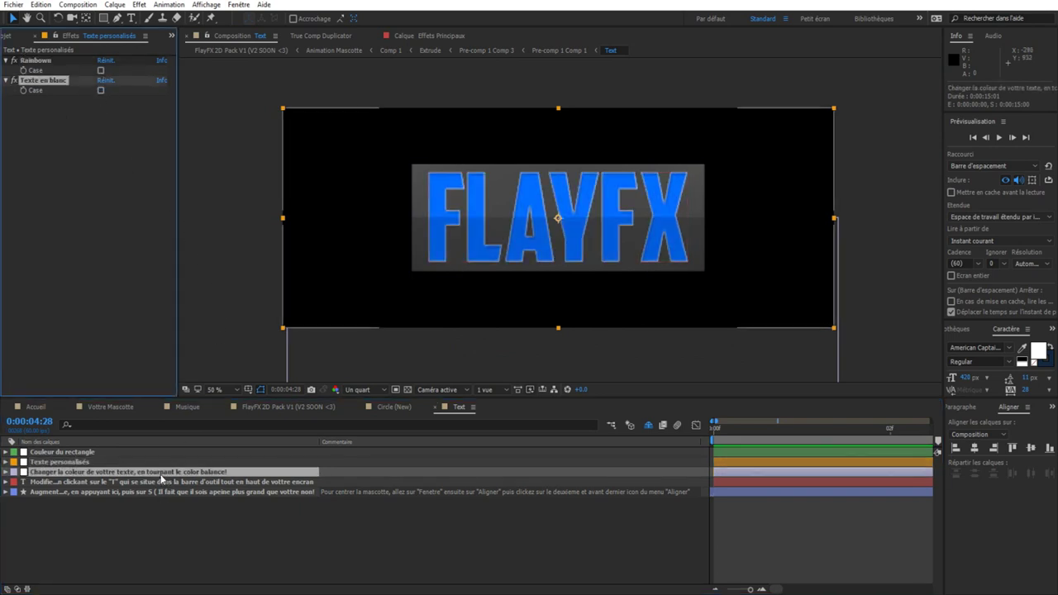
pyautogui.click(116, 461)
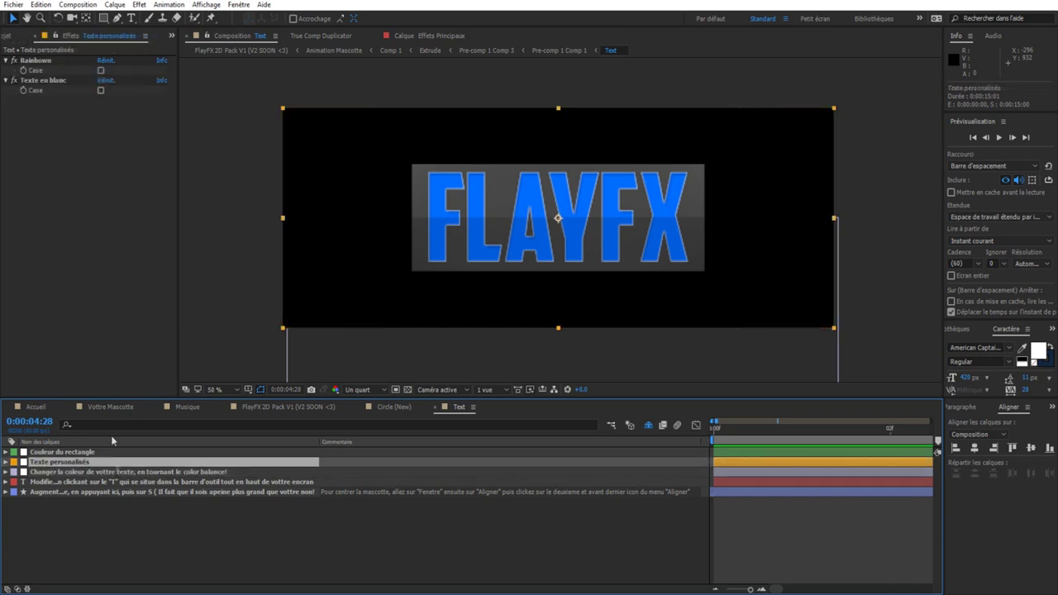
pyautogui.click(171, 472)
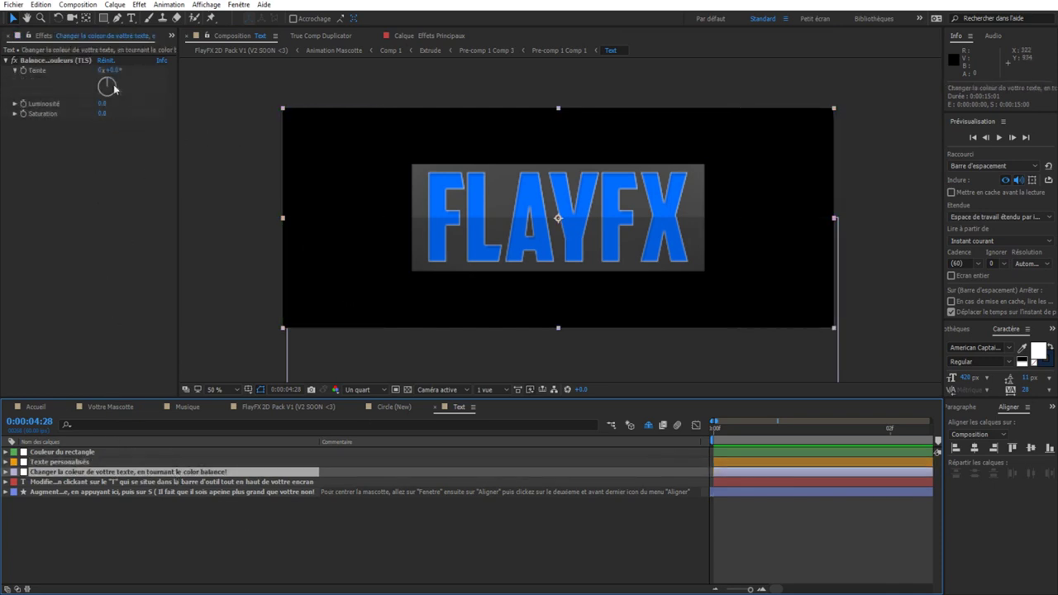
pyautogui.click(88, 481)
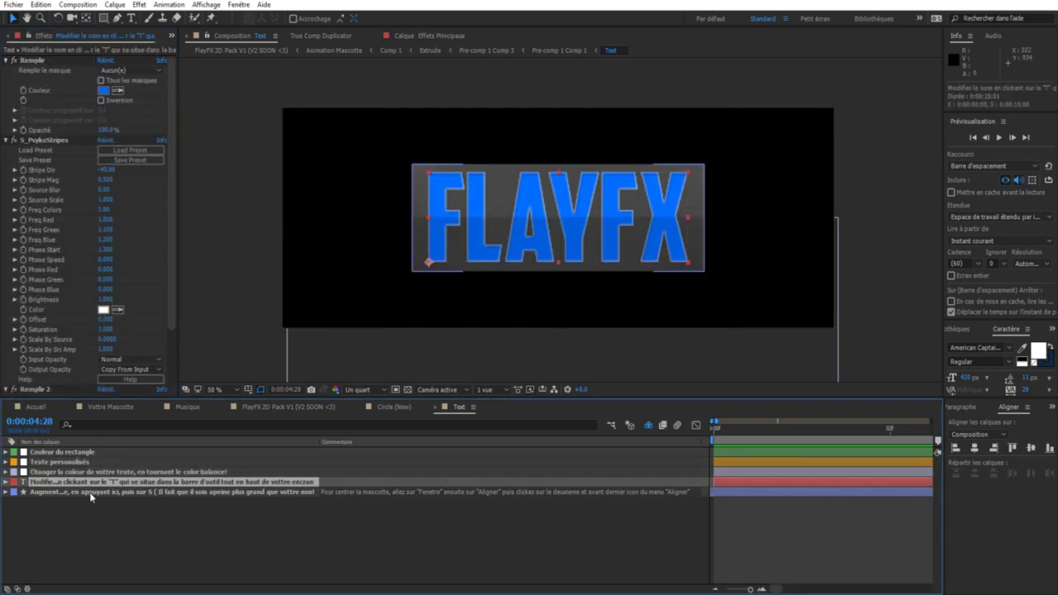
pyautogui.click(90, 492)
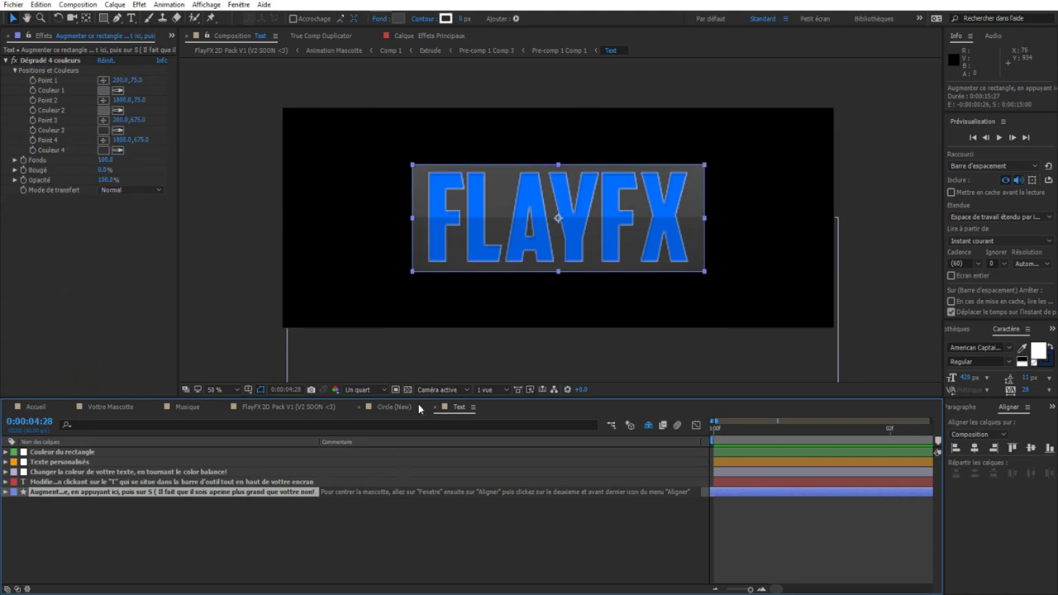
# Flip between Circle (New) and Text, ending on the FlayFX 2D Pack V1 composition
pyautogui.click(394, 407)
pyautogui.click(456, 407)
pyautogui.click(394, 407)
pyautogui.click(288, 407)
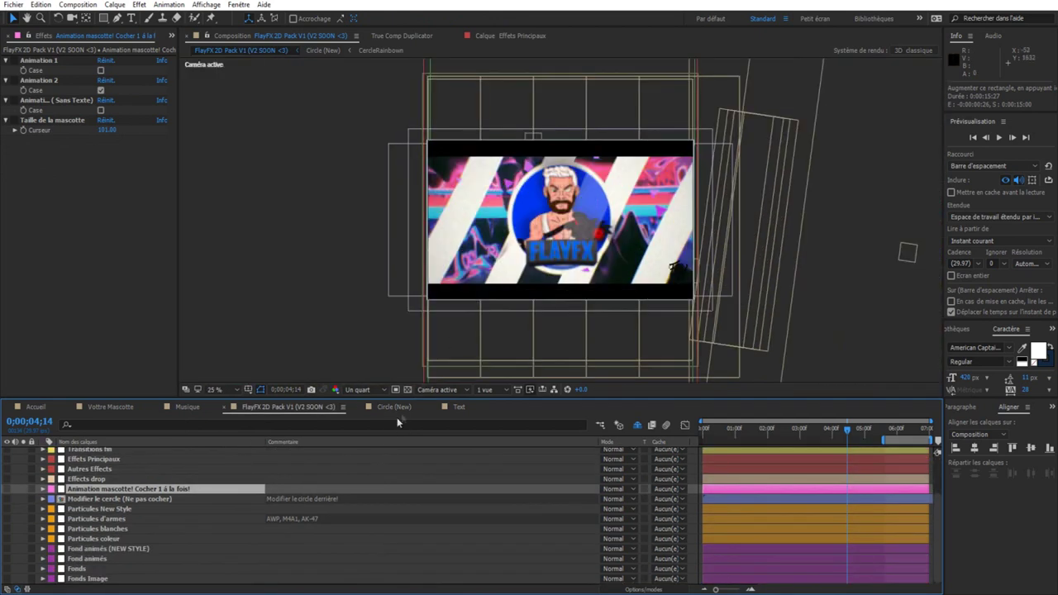
# Glance at the Circle (New) and Text compositions, returning to FlayFX 2D Pack V1
pyautogui.click(394, 407)
pyautogui.click(456, 407)
pyautogui.click(394, 407)
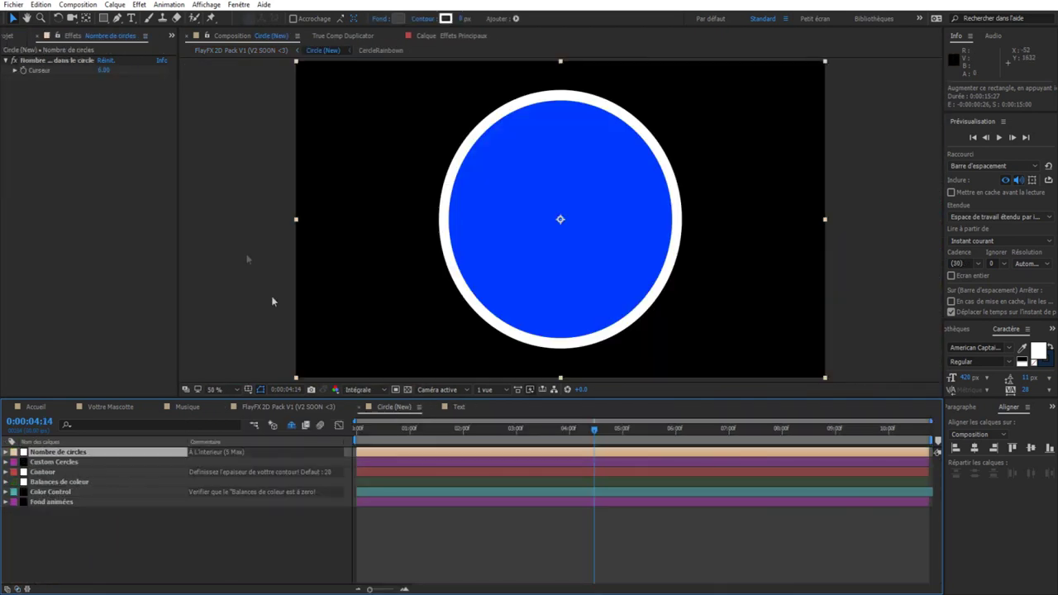
pyautogui.click(286, 406)
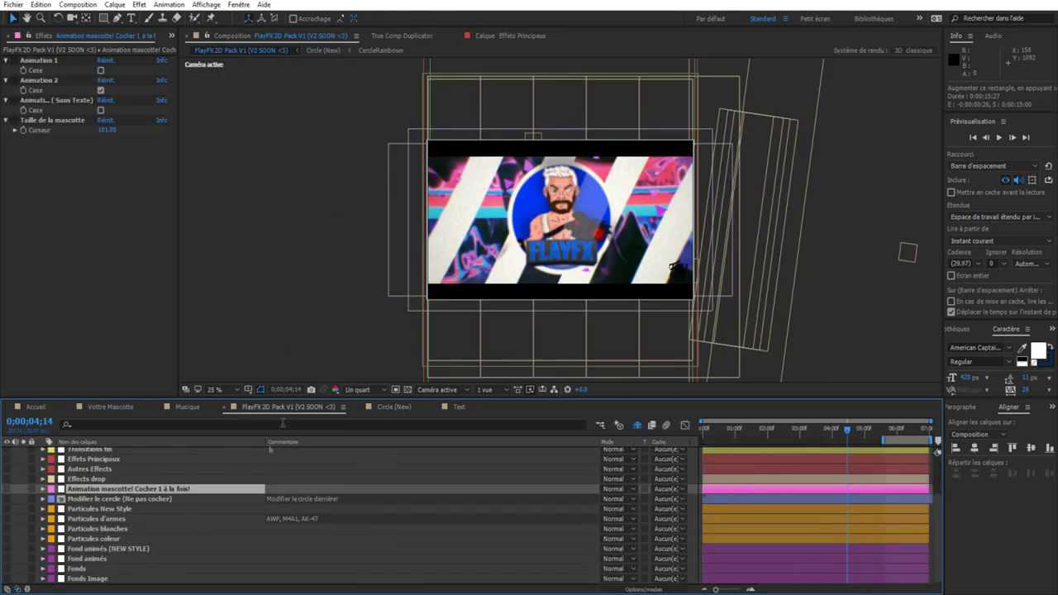
# Expand the Fonds and Fond animés (NEW STYLE) options and try animated background 5
pyautogui.click(95, 579)
pyautogui.click(93, 572)
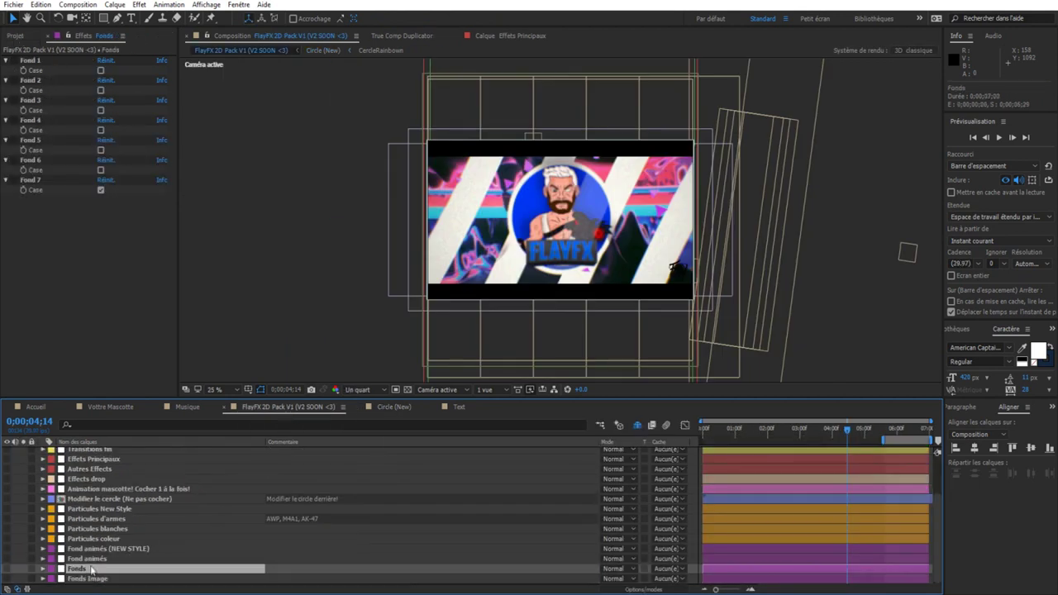
pyautogui.click(91, 559)
pyautogui.click(95, 549)
pyautogui.click(100, 155)
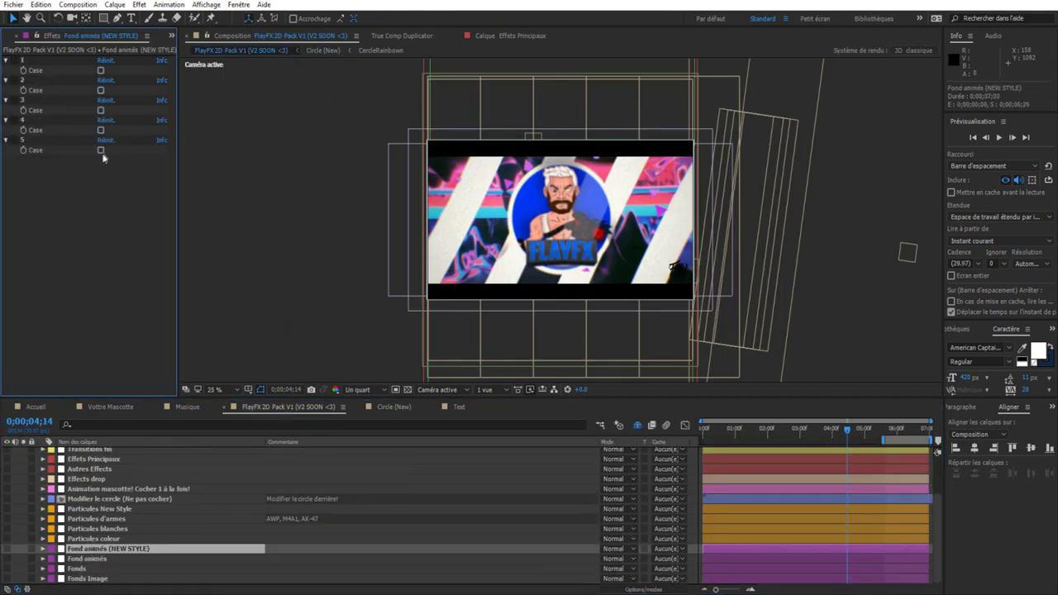
pyautogui.click(101, 151)
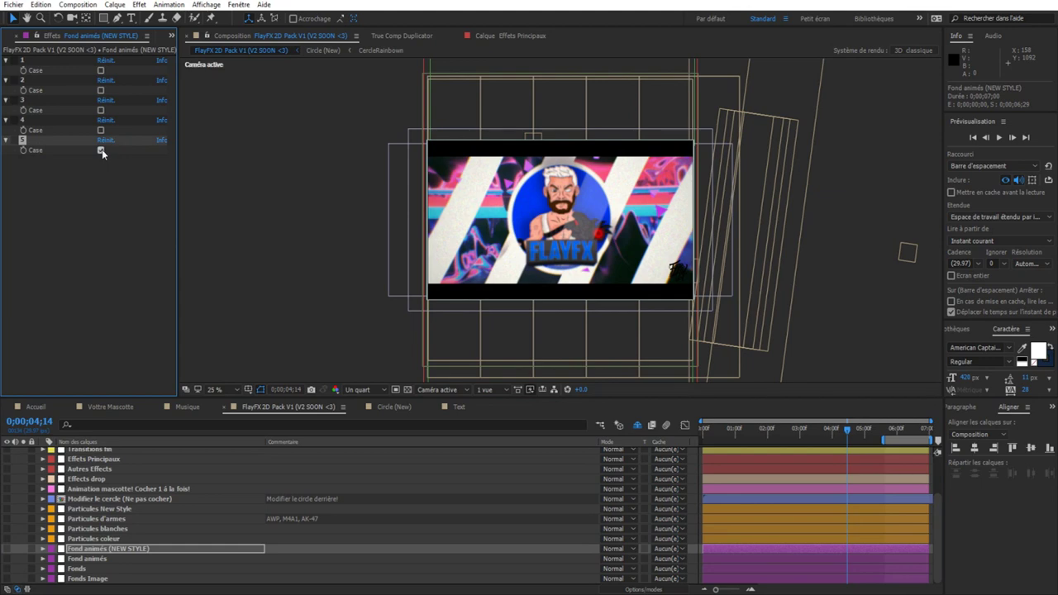
pyautogui.scroll(3, 107, 453)
# Uncheck Fond privée and CC Private on the FlayFX Style! layer
pyautogui.click(99, 453)
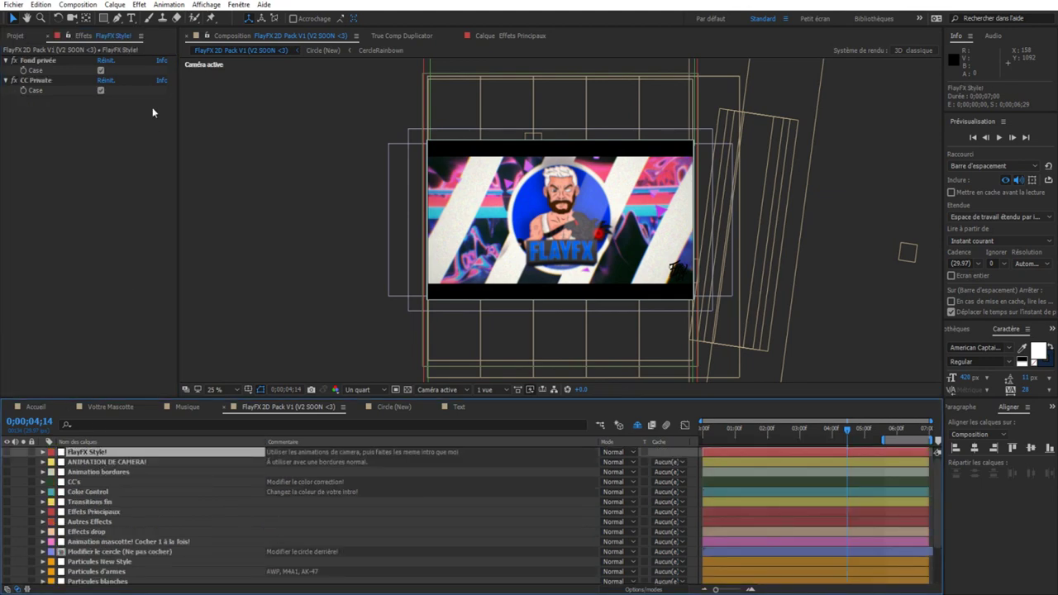
pyautogui.click(100, 71)
pyautogui.click(100, 90)
pyautogui.scroll(-3, 118, 579)
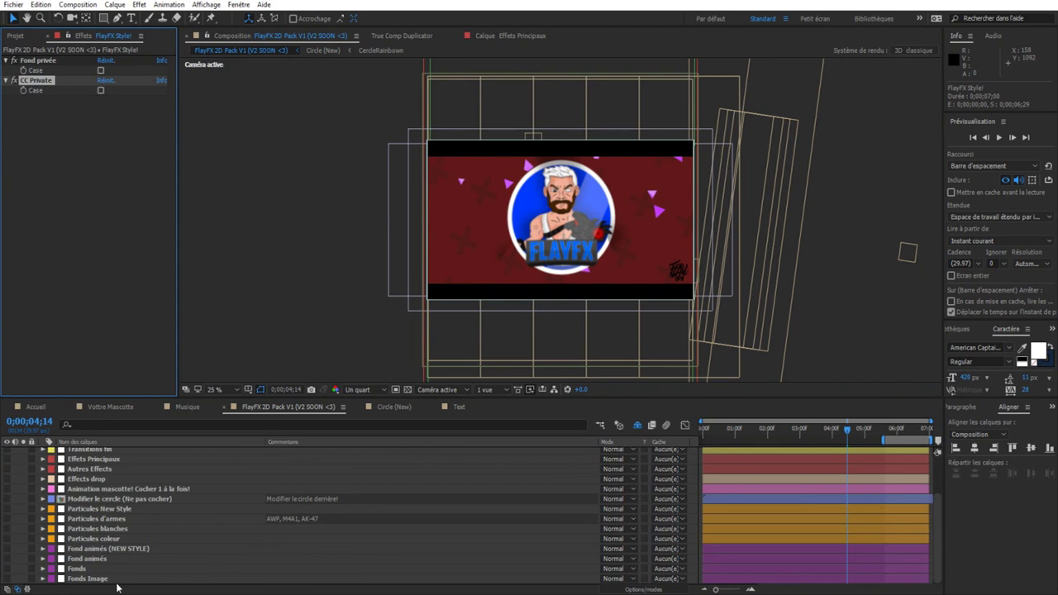
# Try animated backgrounds 5, 4, 3 and 2 on Fond animés (NEW STYLE), leaving all unchecked
pyautogui.click(108, 550)
pyautogui.click(101, 151)
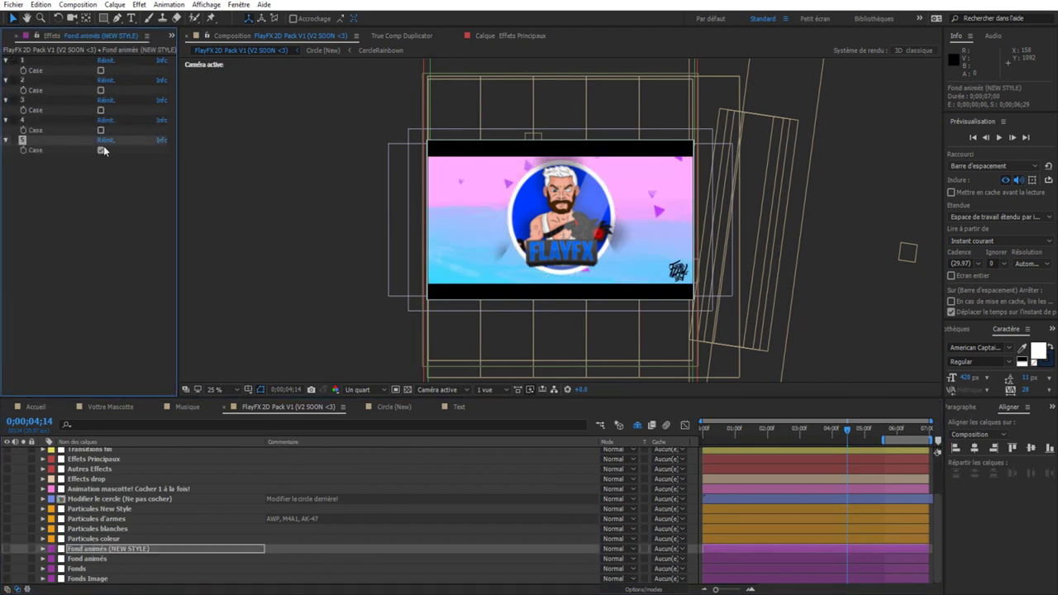
pyautogui.click(100, 131)
pyautogui.click(101, 150)
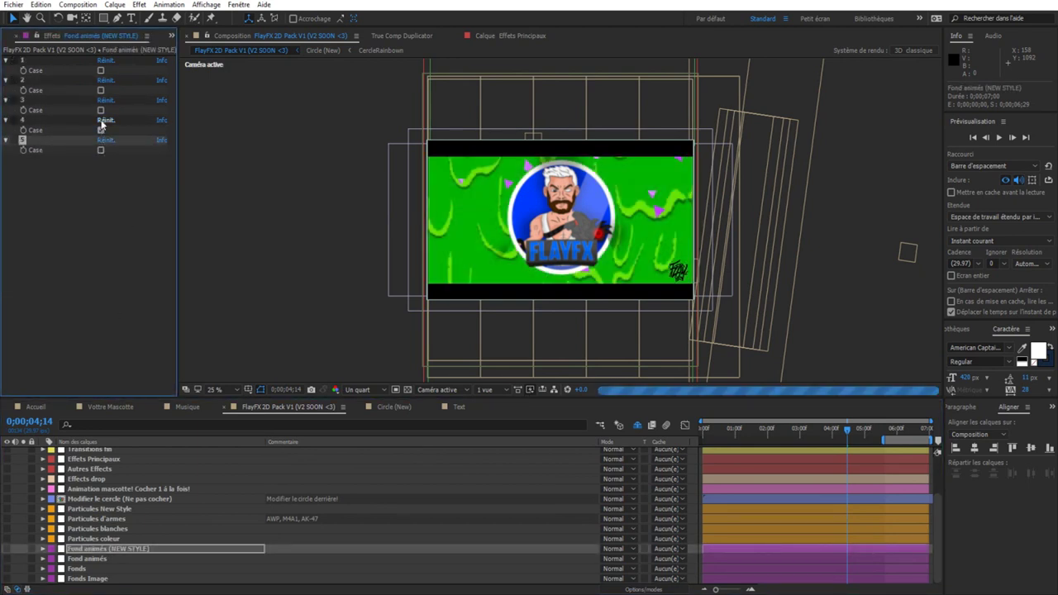
pyautogui.click(100, 110)
pyautogui.click(100, 131)
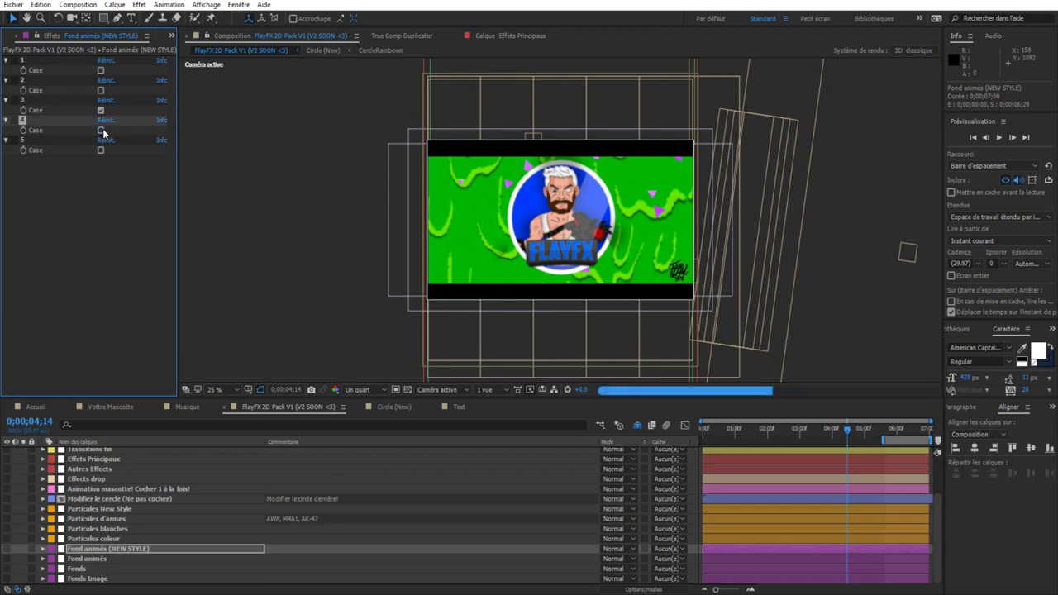
pyautogui.click(100, 90)
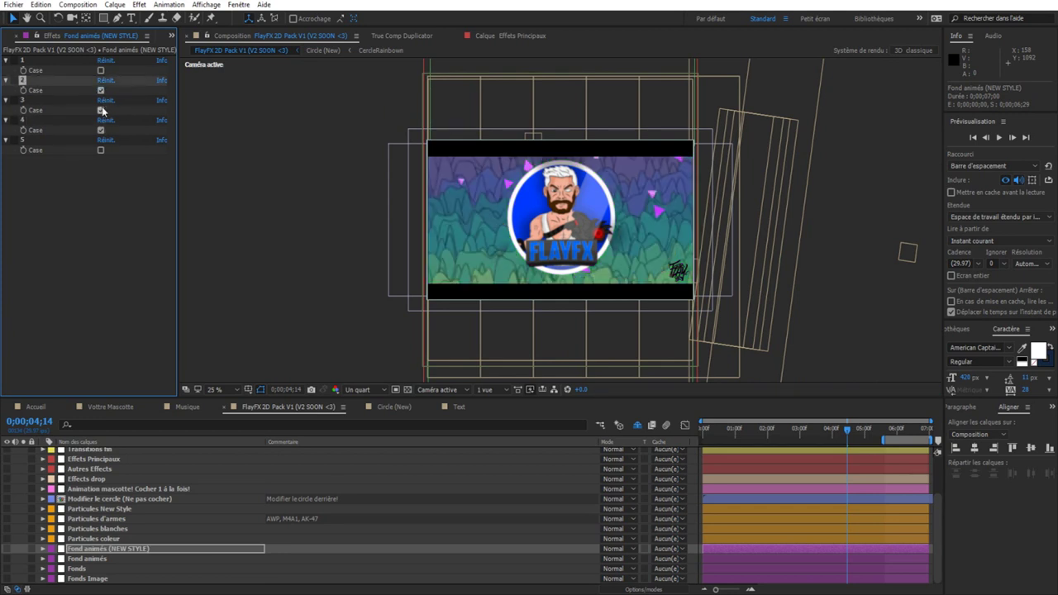
pyautogui.click(100, 110)
pyautogui.click(100, 130)
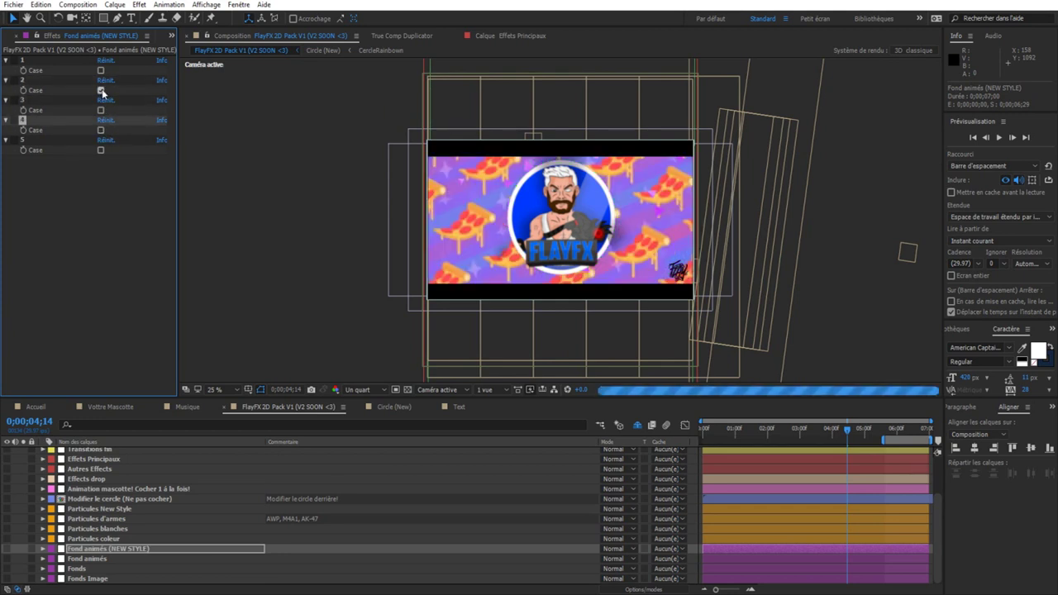
pyautogui.click(100, 90)
pyautogui.click(114, 534)
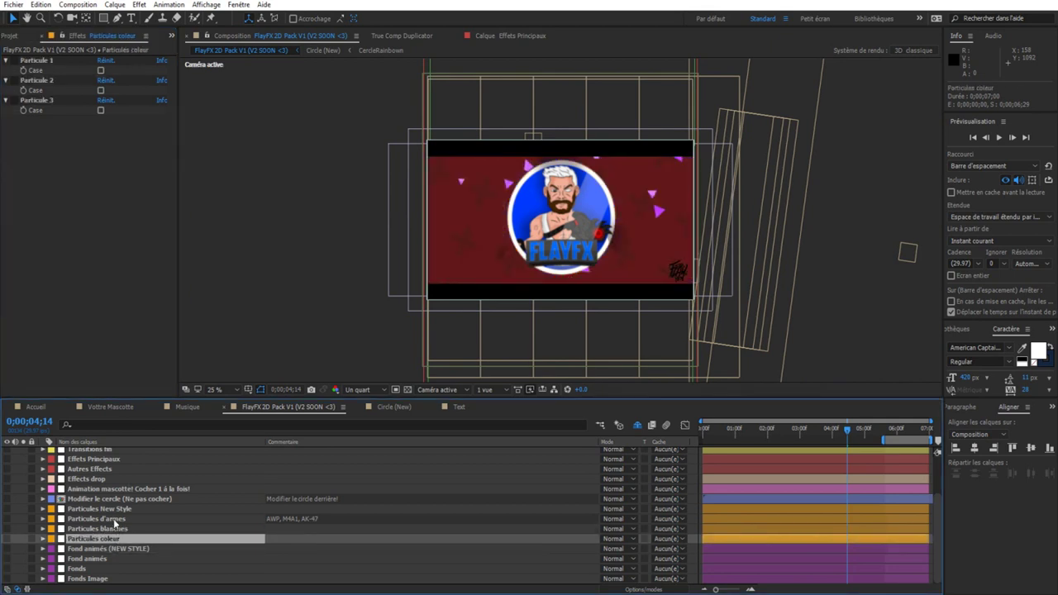
# Switch the Animation mascotte layer from Animation 2 to the no-text animation
pyautogui.click(119, 509)
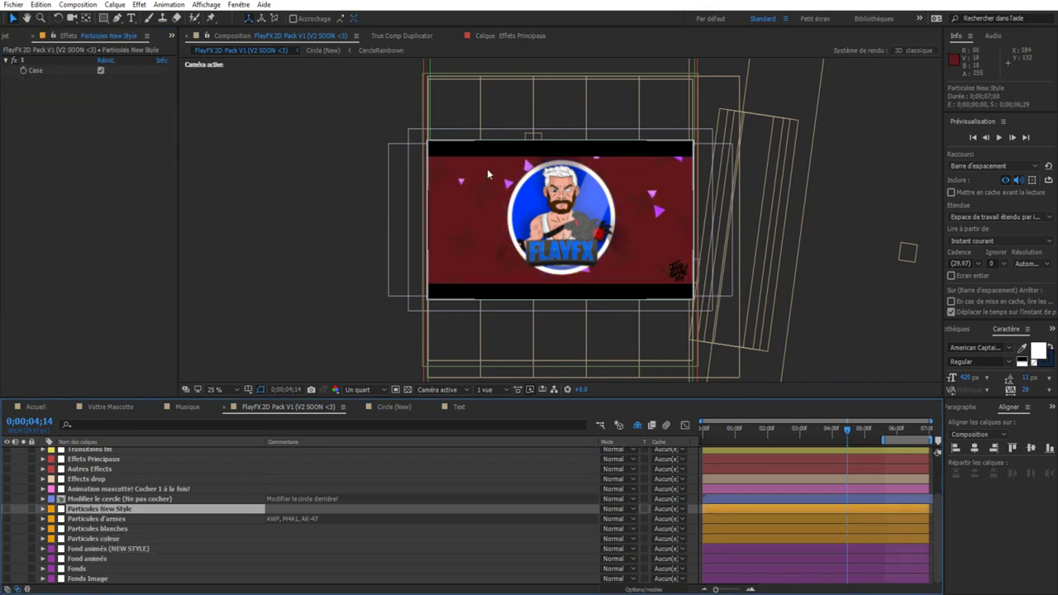
pyautogui.hotkey('shift', '/')
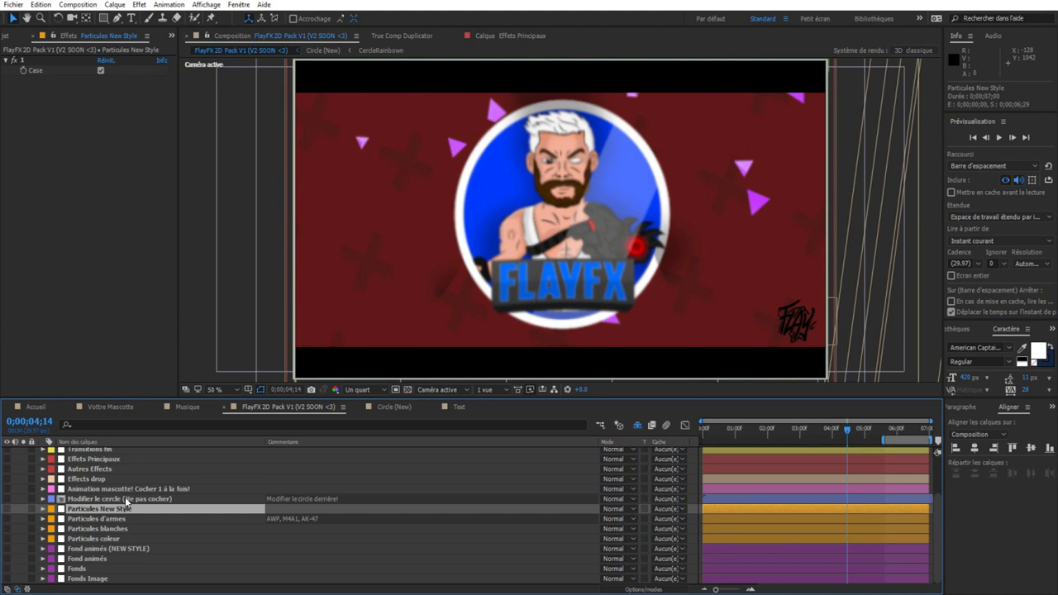
pyautogui.click(124, 489)
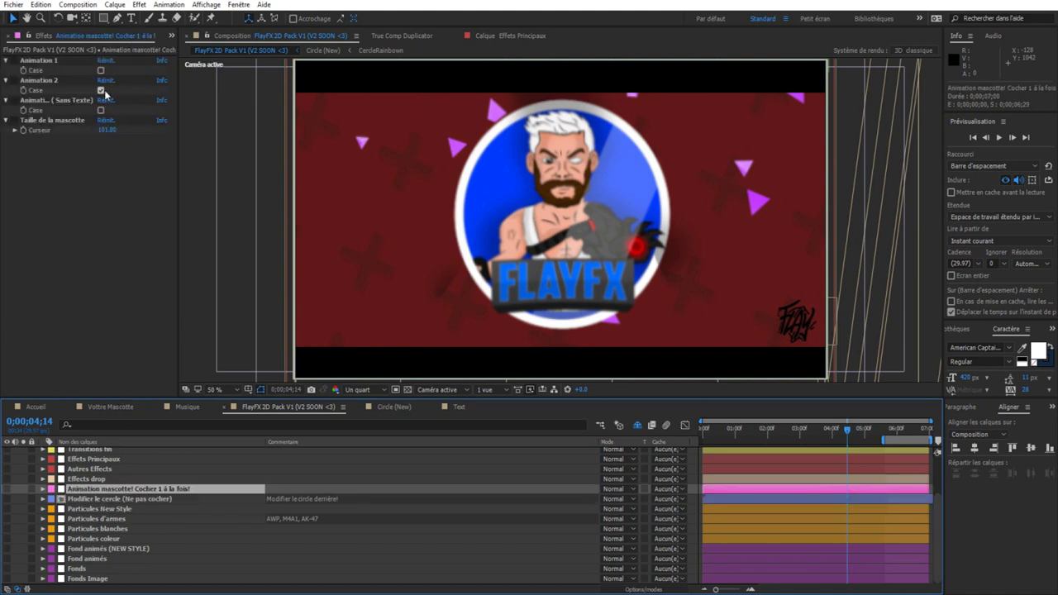
pyautogui.click(101, 91)
pyautogui.click(101, 110)
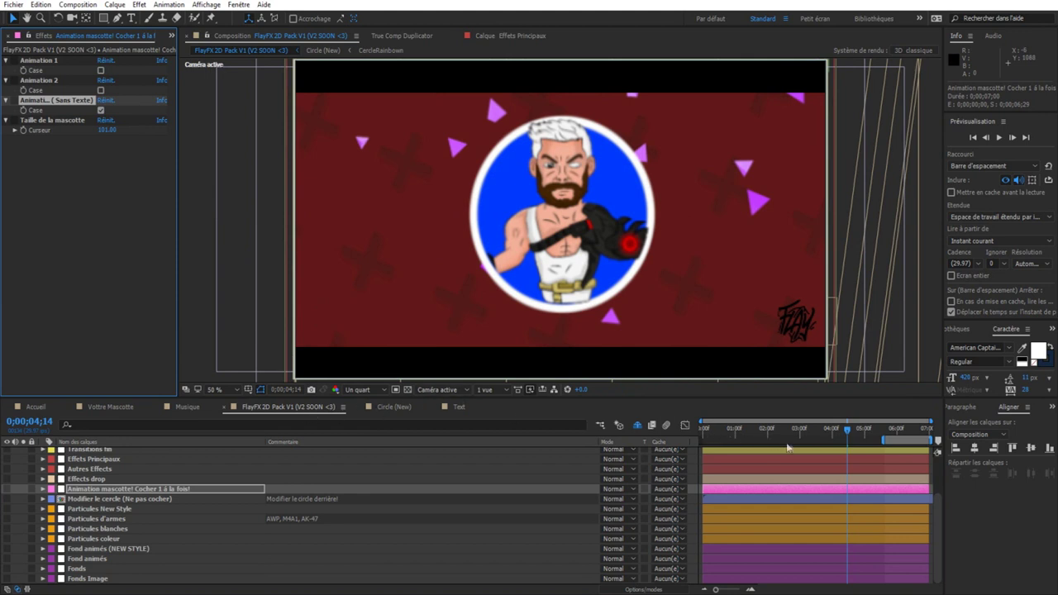
# Shrink the mascot to size 43 with the Taille de la mascotte slider
pyautogui.moveTo(107, 130); pyautogui.dragTo(173, 131)
pyautogui.hotkey('ctrl', 'z')
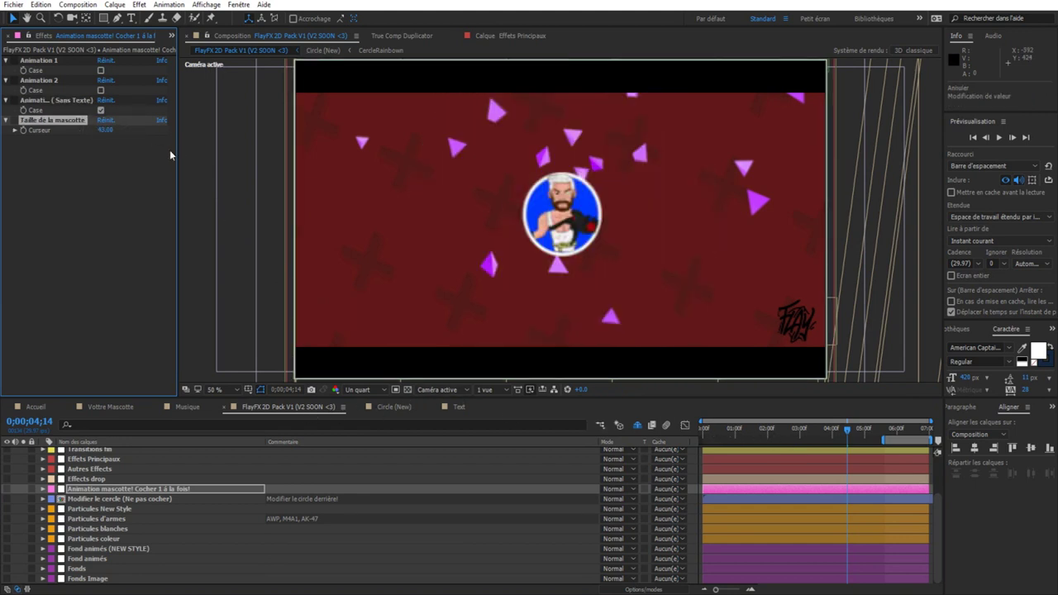
pyautogui.click(96, 479)
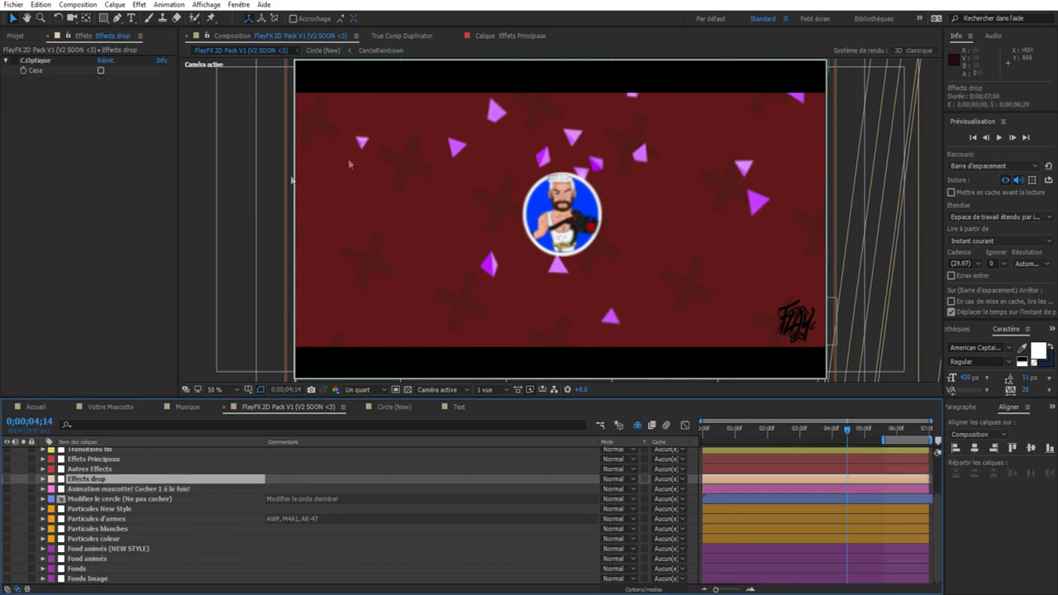
# Enable the C.Optique drop effect and preview the intro from around two seconds
pyautogui.click(100, 71)
pyautogui.moveTo(764, 429); pyautogui.dragTo(780, 429)
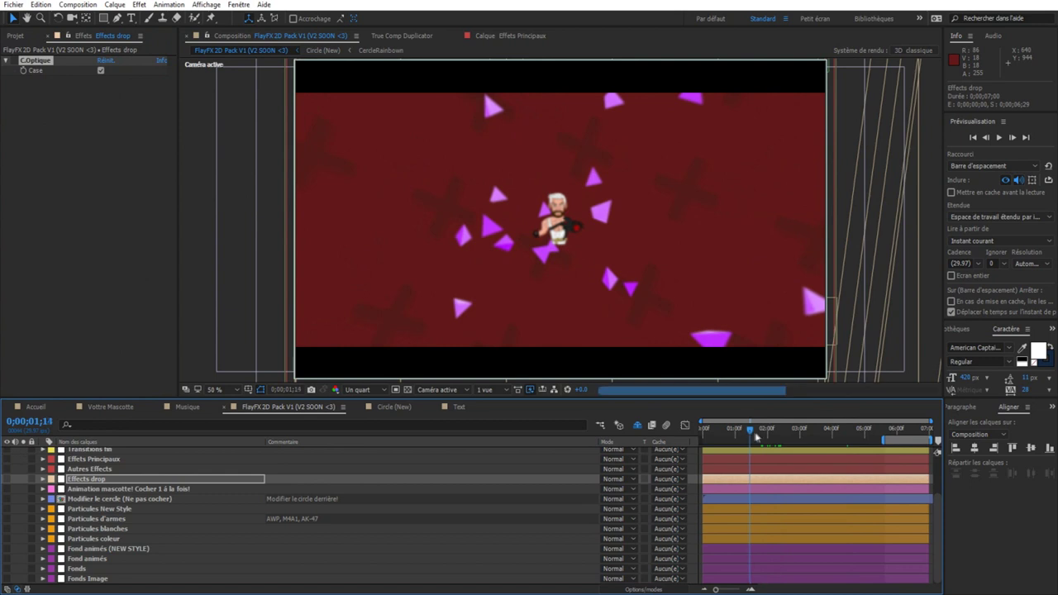
pyautogui.moveTo(764, 438); pyautogui.dragTo(786, 431)
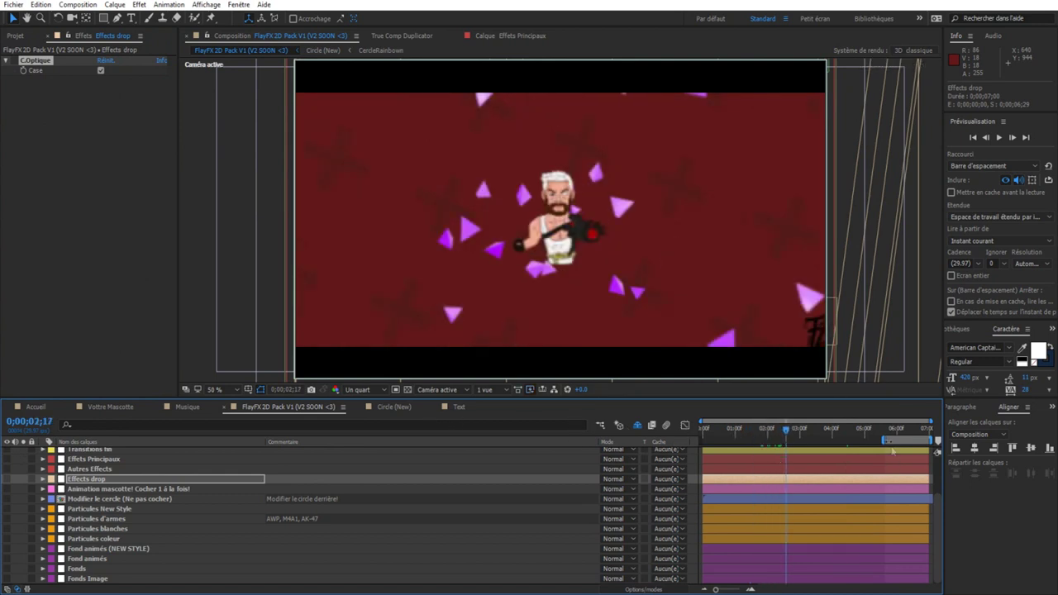
pyautogui.press('space')
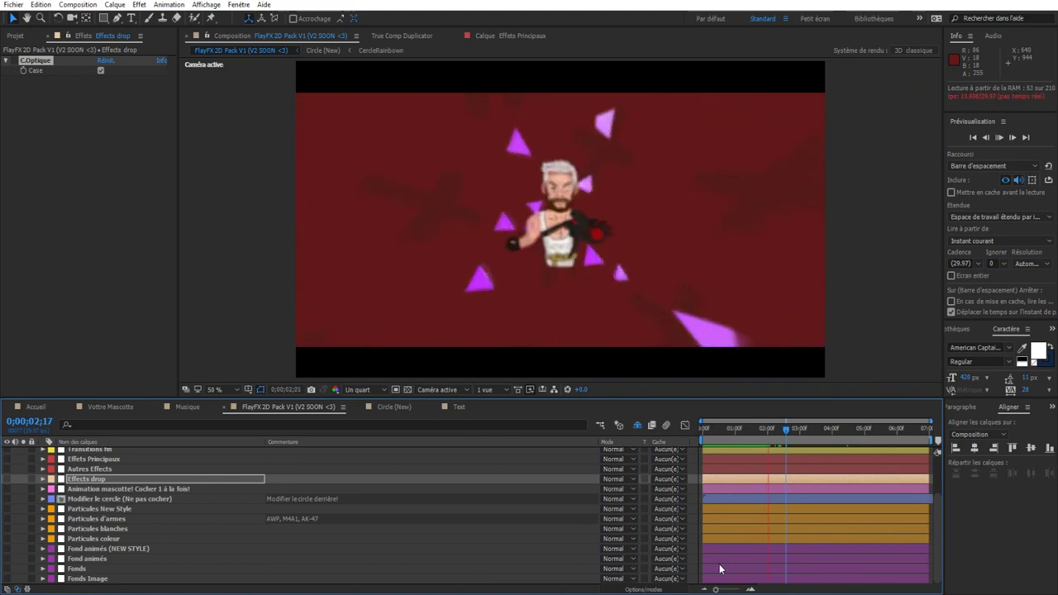
pyautogui.press('space')
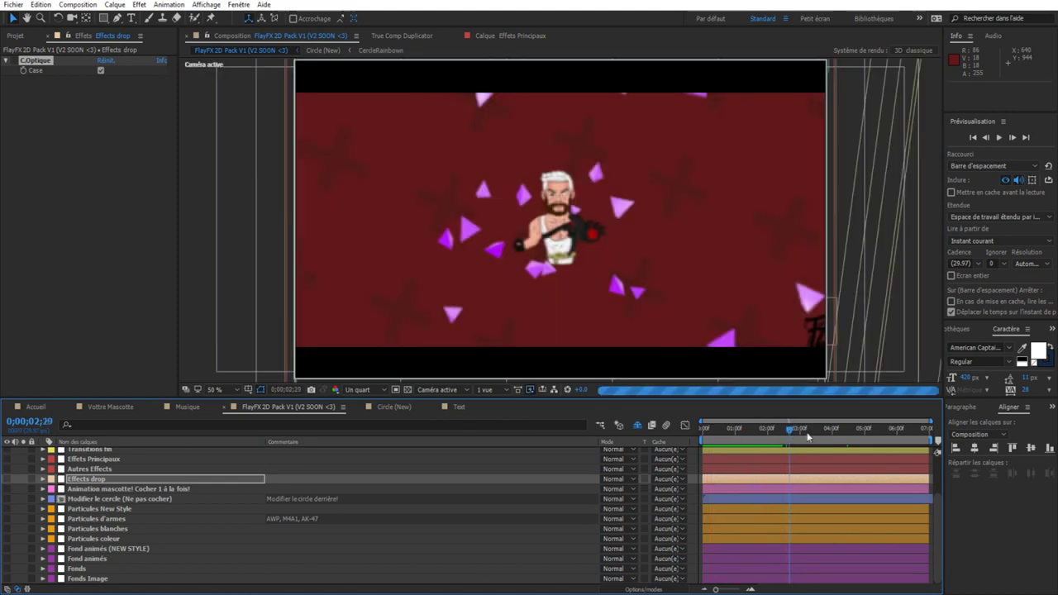
pyautogui.moveTo(835, 430); pyautogui.dragTo(853, 430)
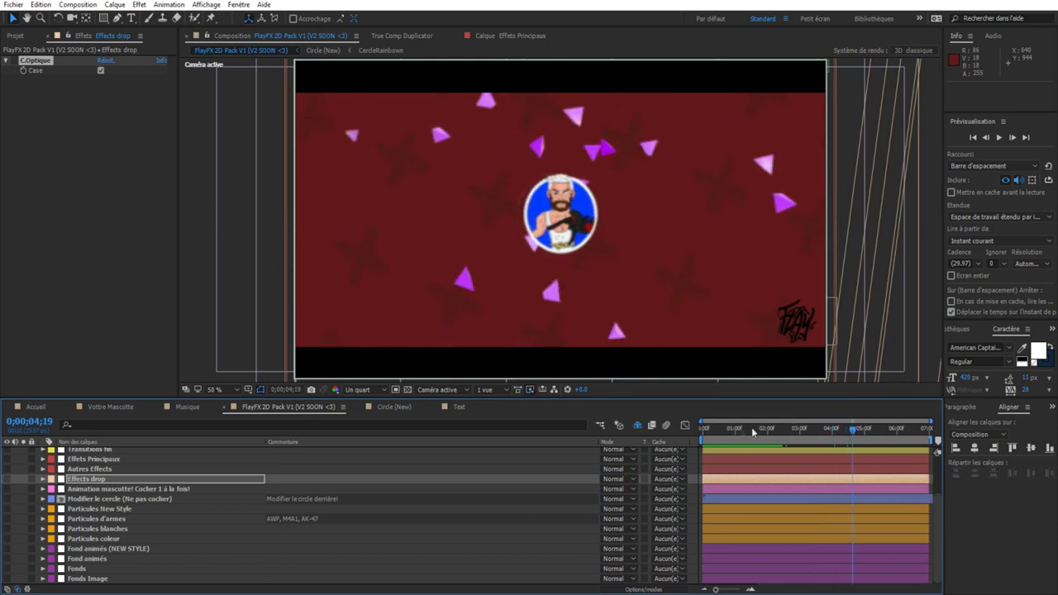
# Enlarge the mascot circle by entering 50 as the Taille de la mascotte value
pyautogui.click(106, 490)
pyautogui.click(101, 110)
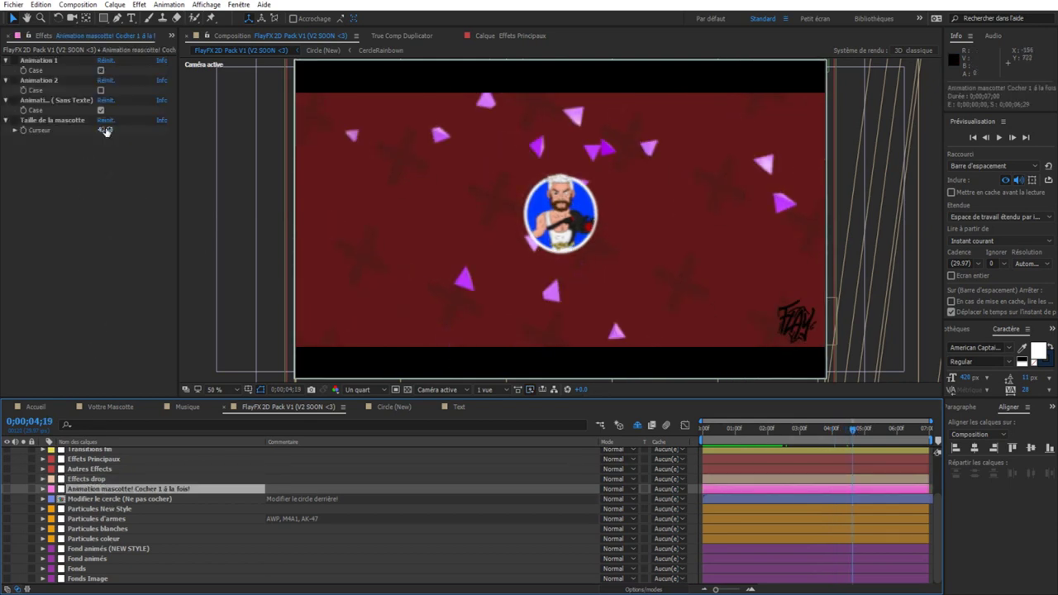
pyautogui.click(105, 131)
pyautogui.write('50')
pyautogui.press('Return')
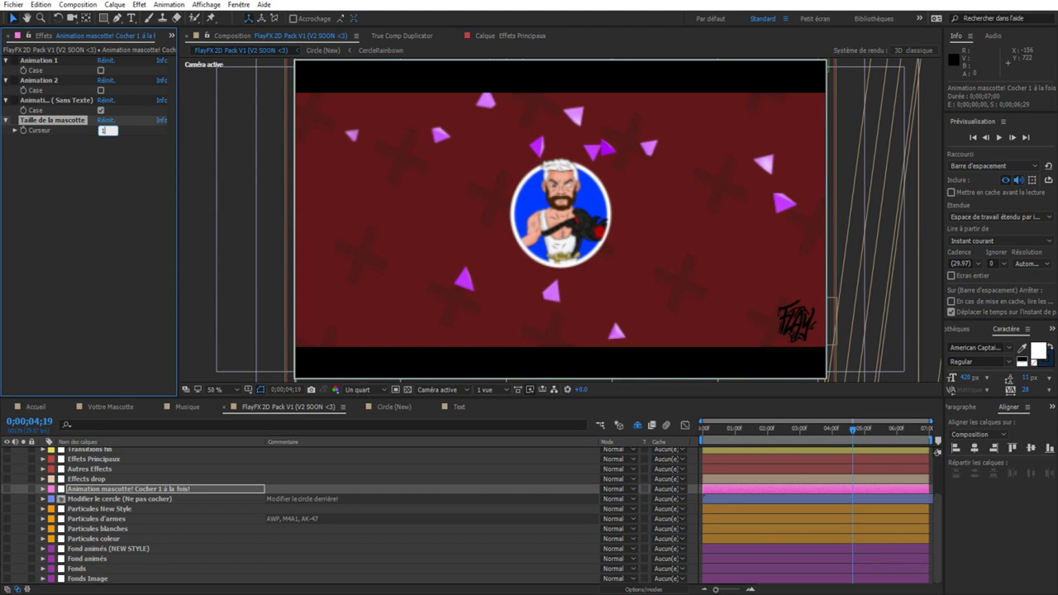
pyautogui.press('Return')
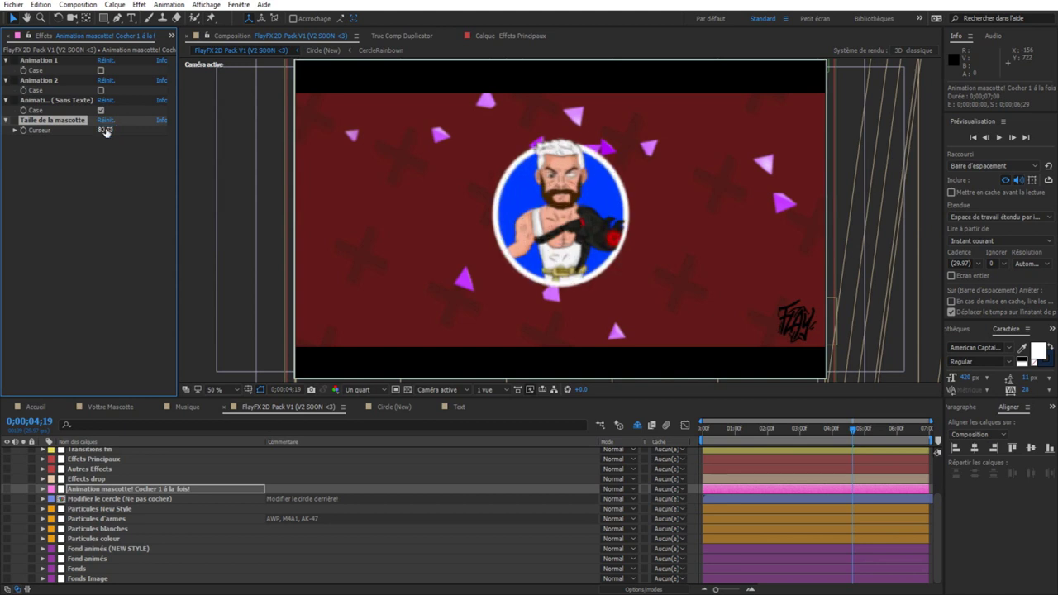
pyautogui.click(87, 480)
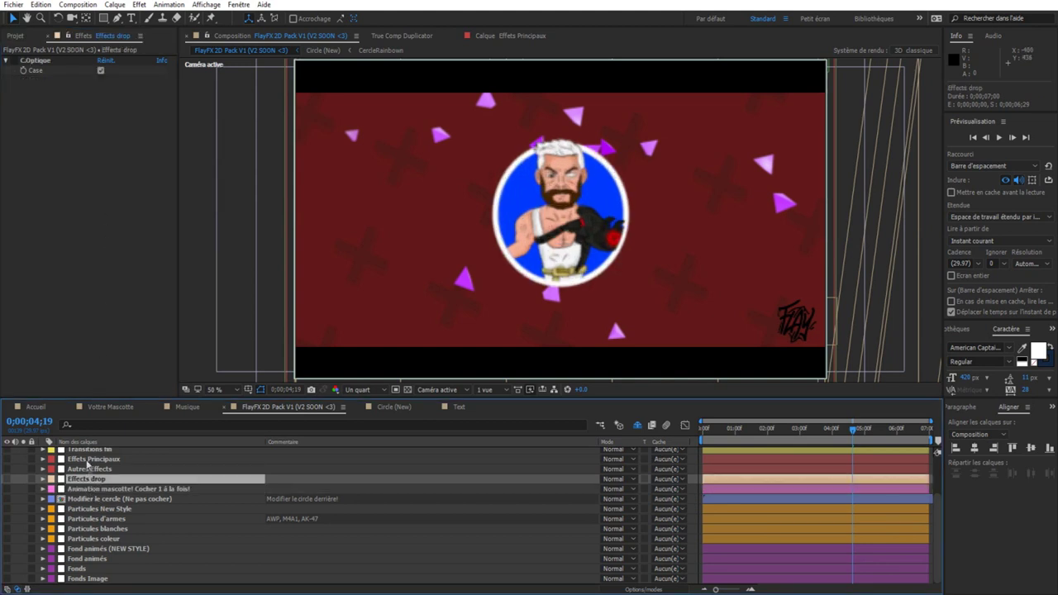
# Turn the C.Optique drop effect back off and select the CC's colour-correction layer
pyautogui.click(100, 71)
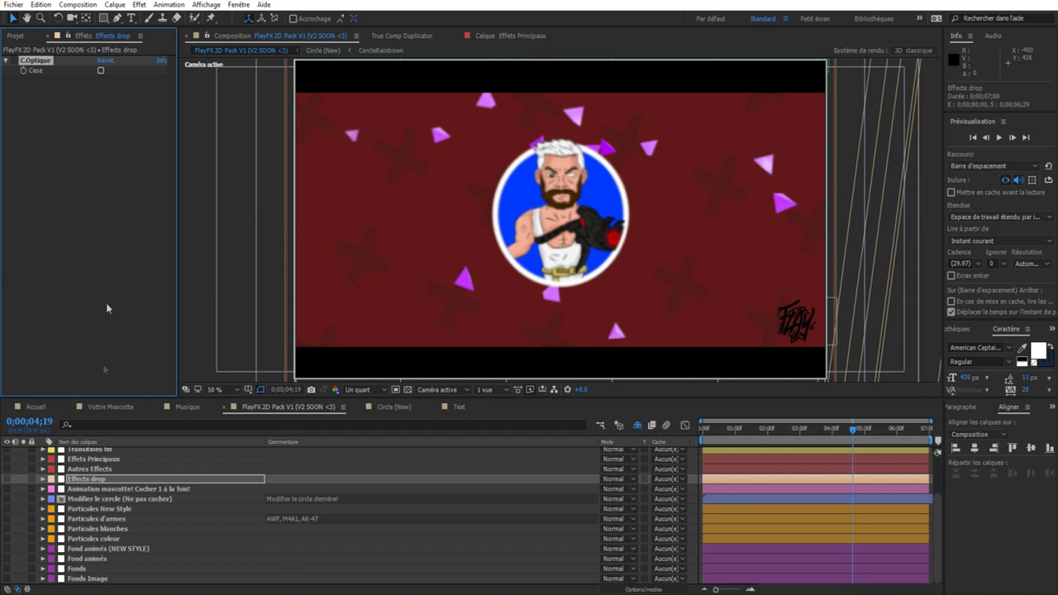
pyautogui.click(99, 469)
pyautogui.scroll(3, 98, 488)
pyautogui.click(96, 512)
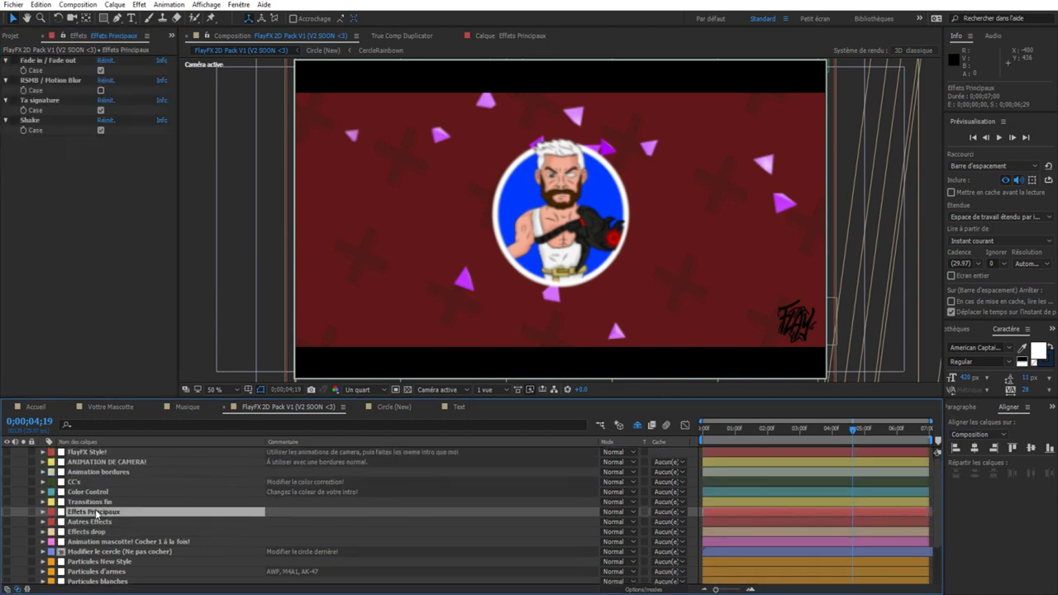
pyautogui.click(86, 503)
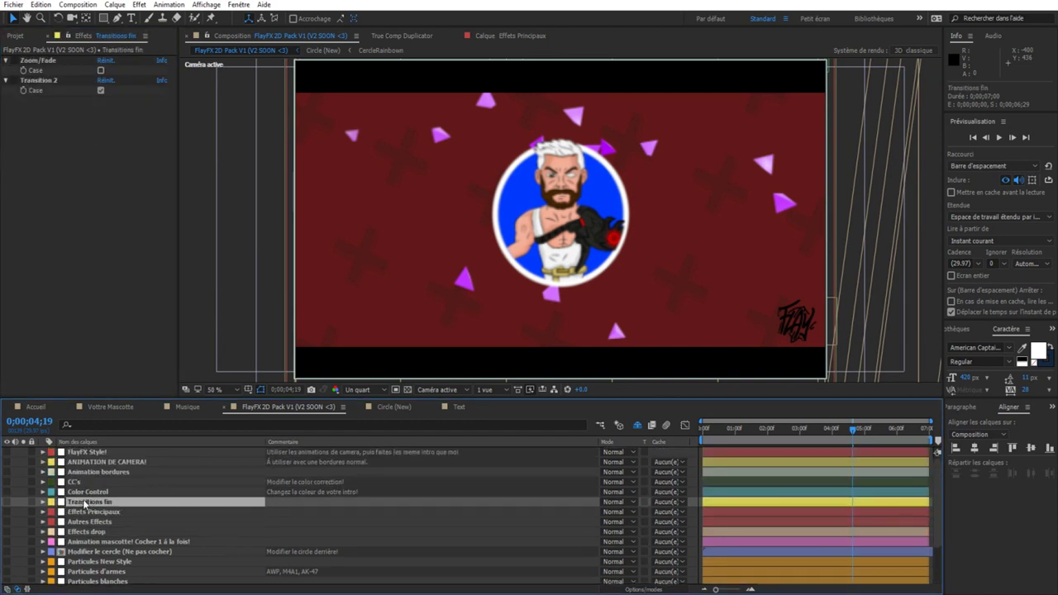
pyautogui.click(89, 493)
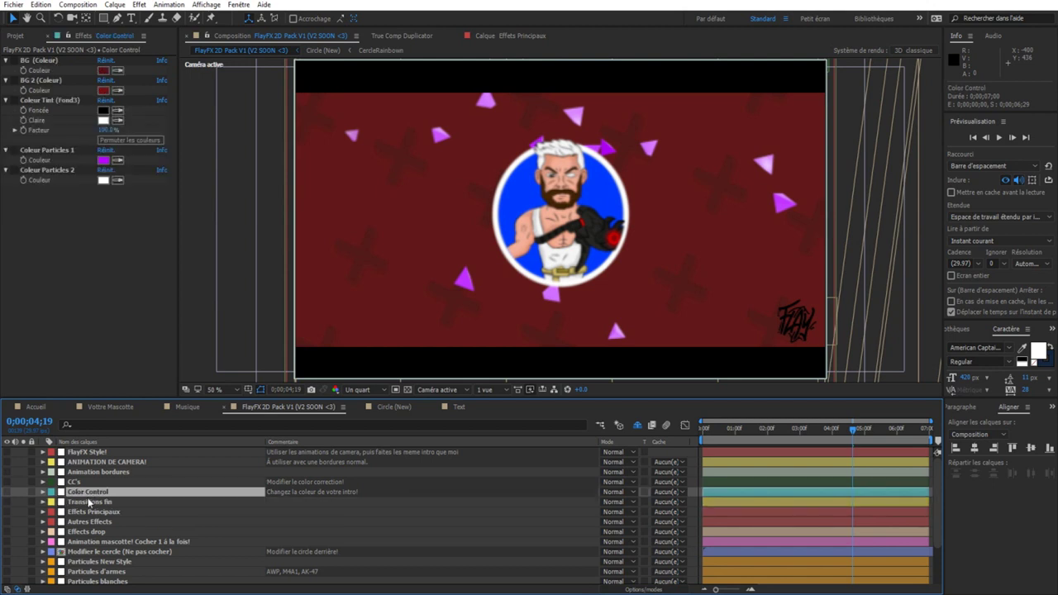
pyautogui.click(86, 482)
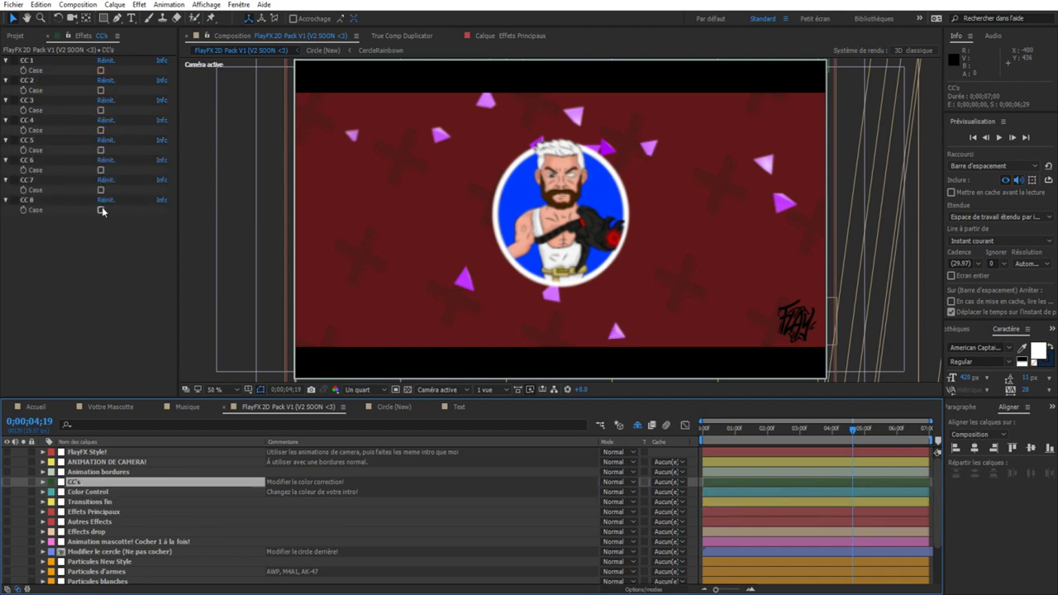
# Try the CC 8, CC 7 and CC 6 colour corrections, leaving all switched off
pyautogui.click(101, 211)
pyautogui.click(101, 211)
pyautogui.click(101, 190)
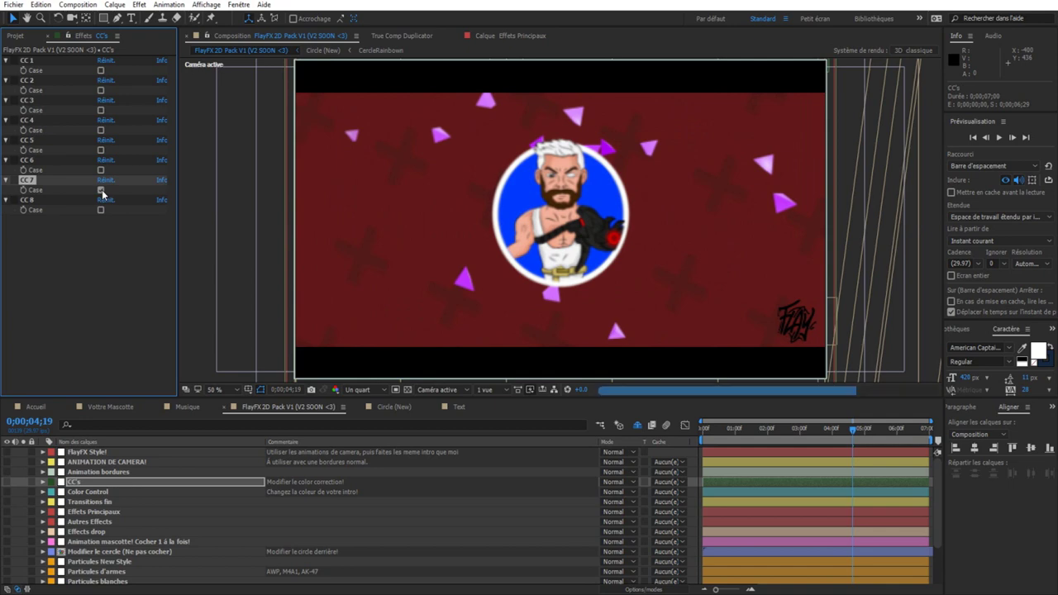
pyautogui.click(101, 190)
pyautogui.click(101, 170)
pyautogui.click(101, 171)
pyautogui.click(87, 472)
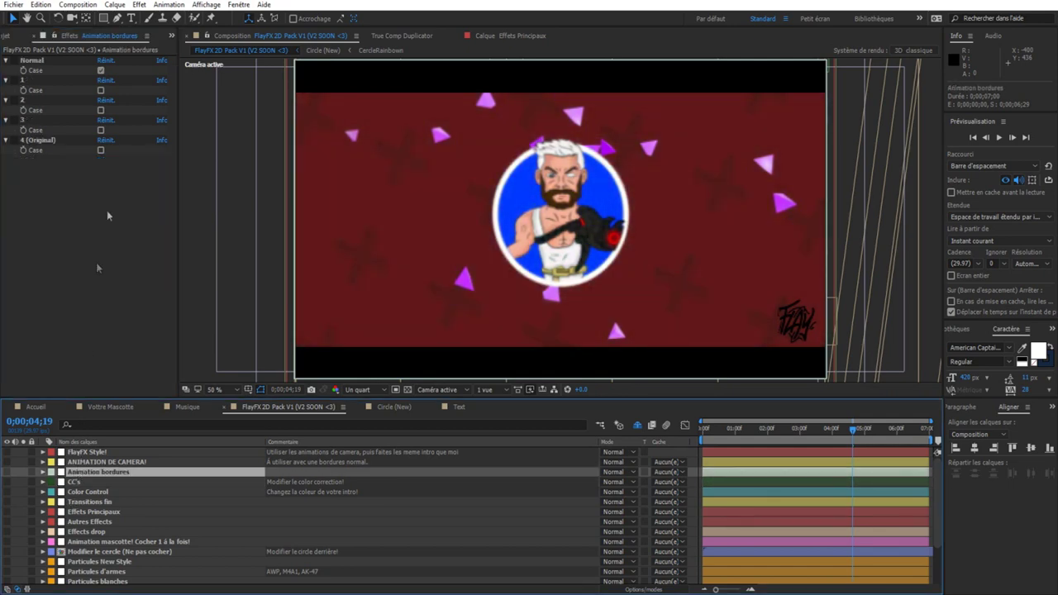
# Switch the borders from Normal to style 1 and scrub through the intro to check them
pyautogui.click(103, 81)
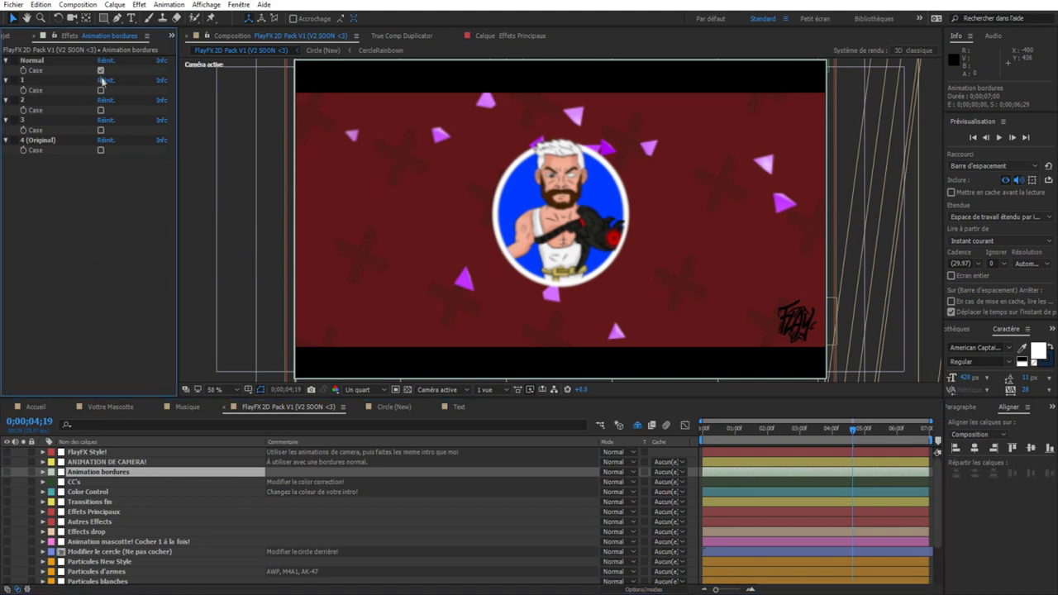
pyautogui.click(101, 90)
pyautogui.click(101, 70)
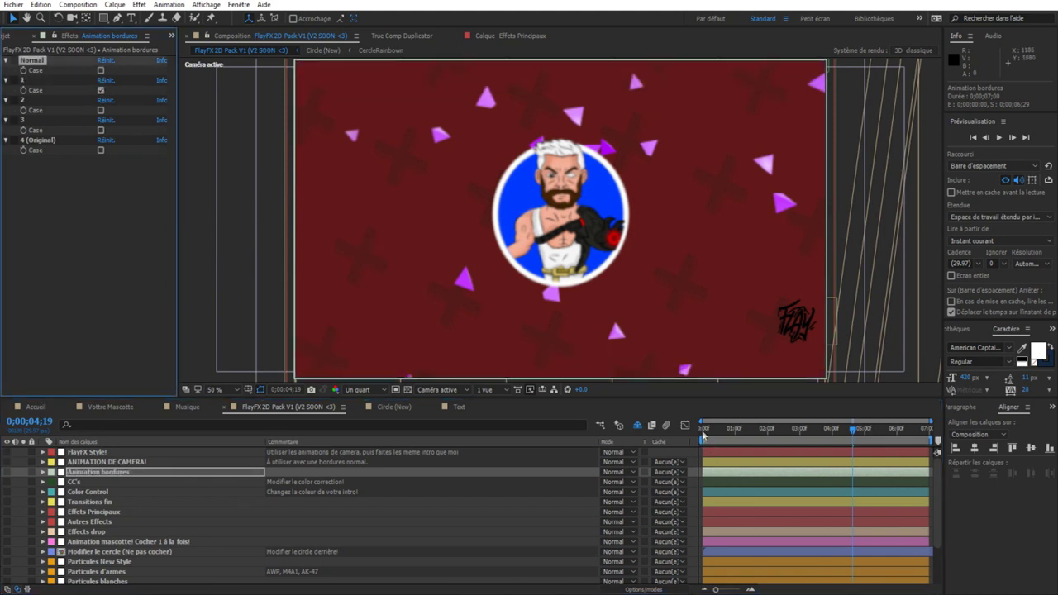
pyautogui.moveTo(711, 430); pyautogui.dragTo(787, 435)
pyautogui.press(',')
pyautogui.click(907, 433)
pyautogui.moveTo(923, 432); pyautogui.dragTo(812, 437)
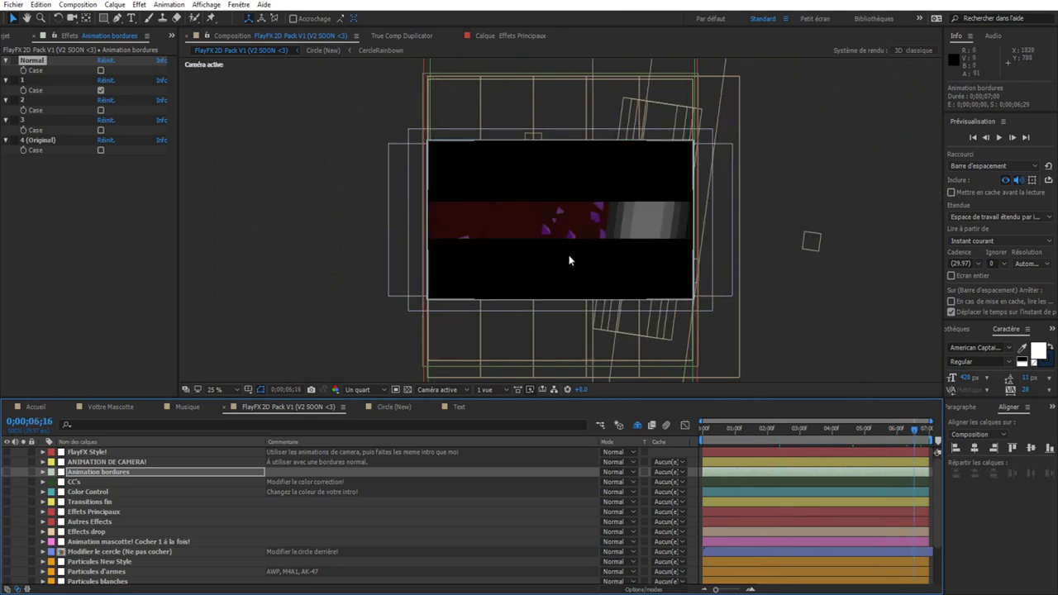
# Turn border style 1 off and restore the Normal letterbox borders
pyautogui.scroll(2, 553, 187)
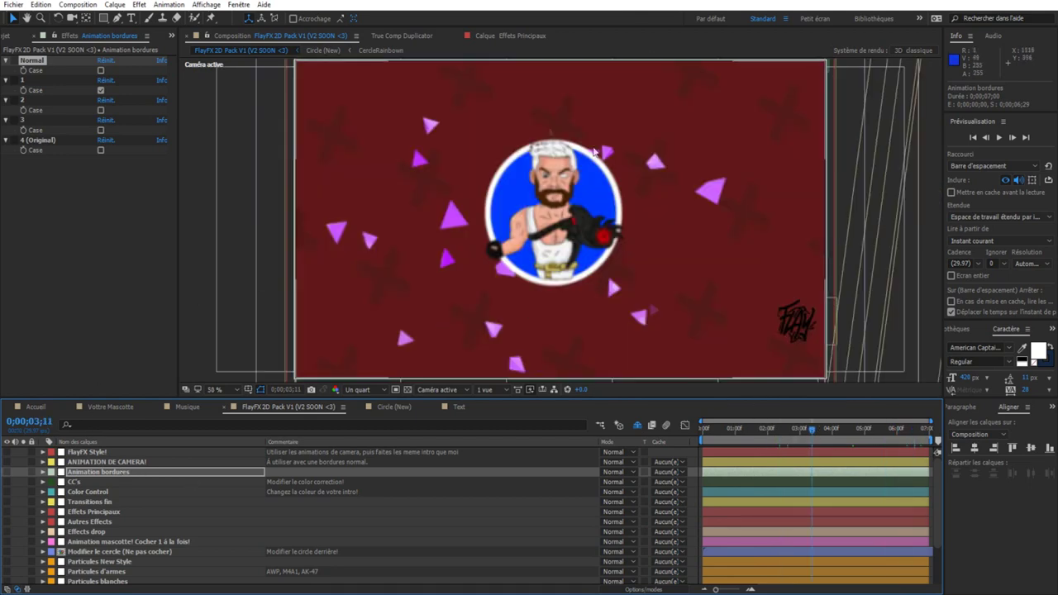
pyautogui.scroll(-1, 535, 157)
pyautogui.scroll(-1, 536, 157)
pyautogui.scroll(2, 535, 157)
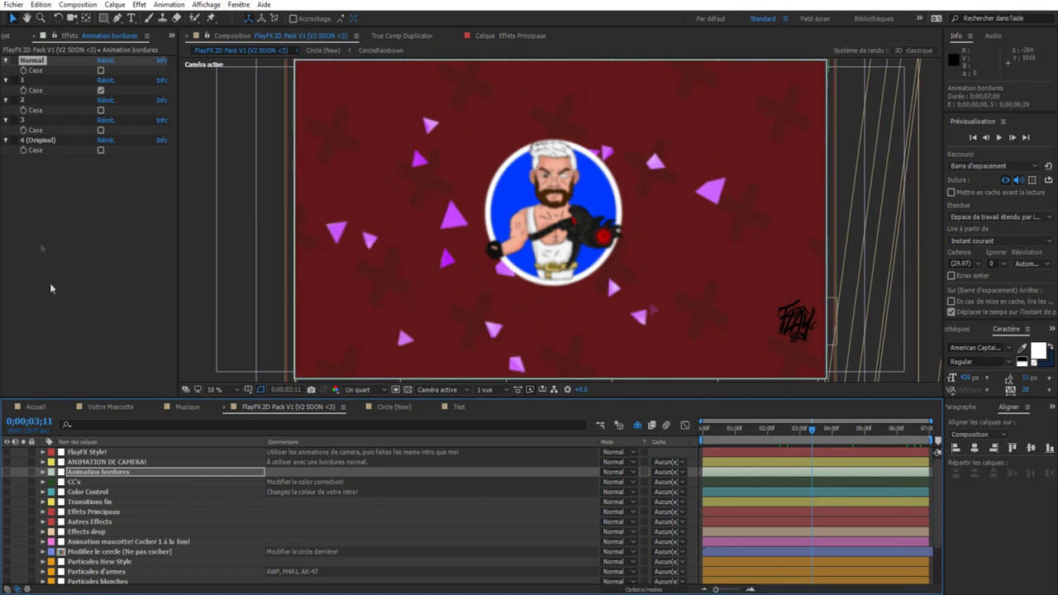
pyautogui.click(100, 90)
pyautogui.click(100, 70)
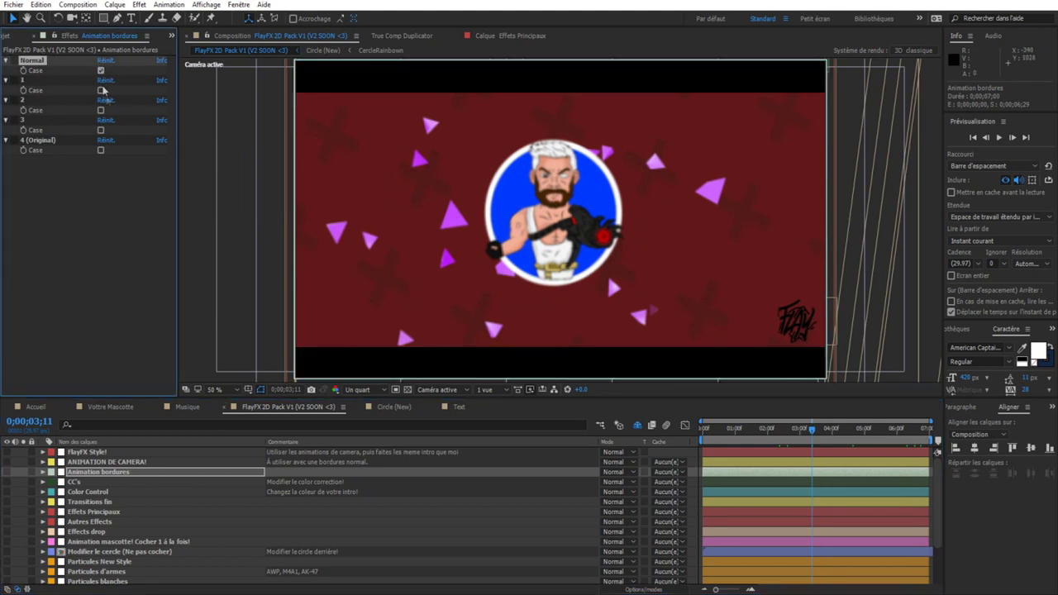
pyautogui.click(116, 462)
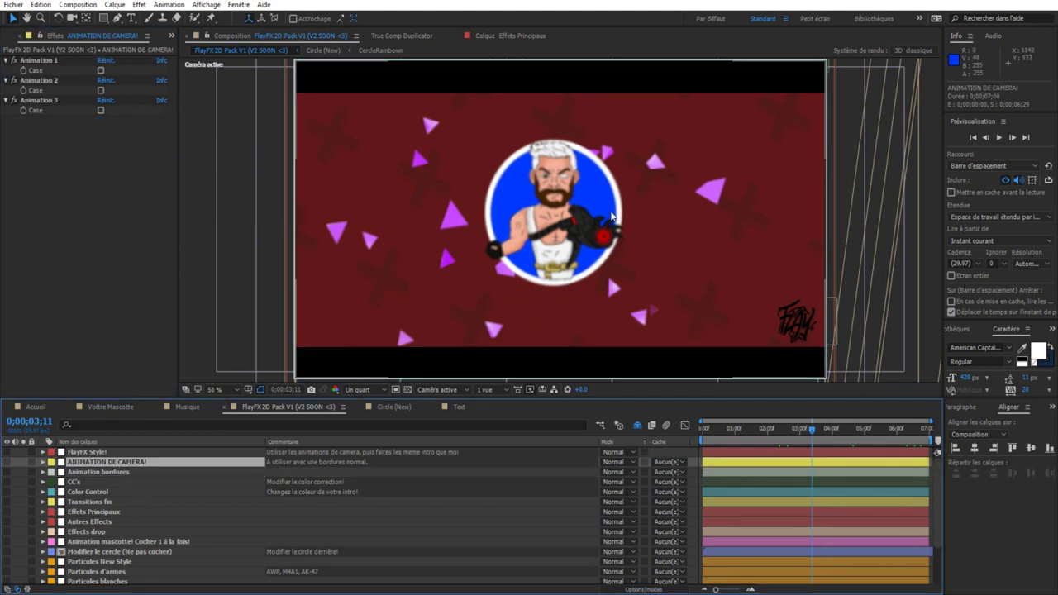
# Enable camera animation 3 and scrub to about 4;14 to see the rotated mascot
pyautogui.scroll(-2, 611, 214)
pyautogui.scroll(2, 613, 212)
pyautogui.click(99, 116)
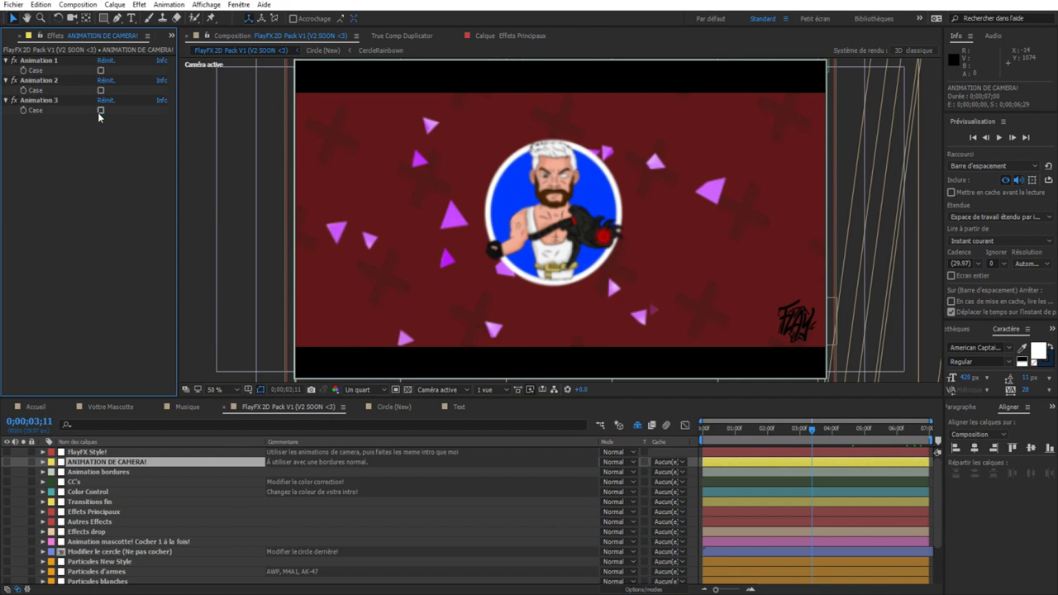
pyautogui.click(100, 110)
pyautogui.click(732, 429)
pyautogui.moveTo(743, 436); pyautogui.dragTo(833, 436)
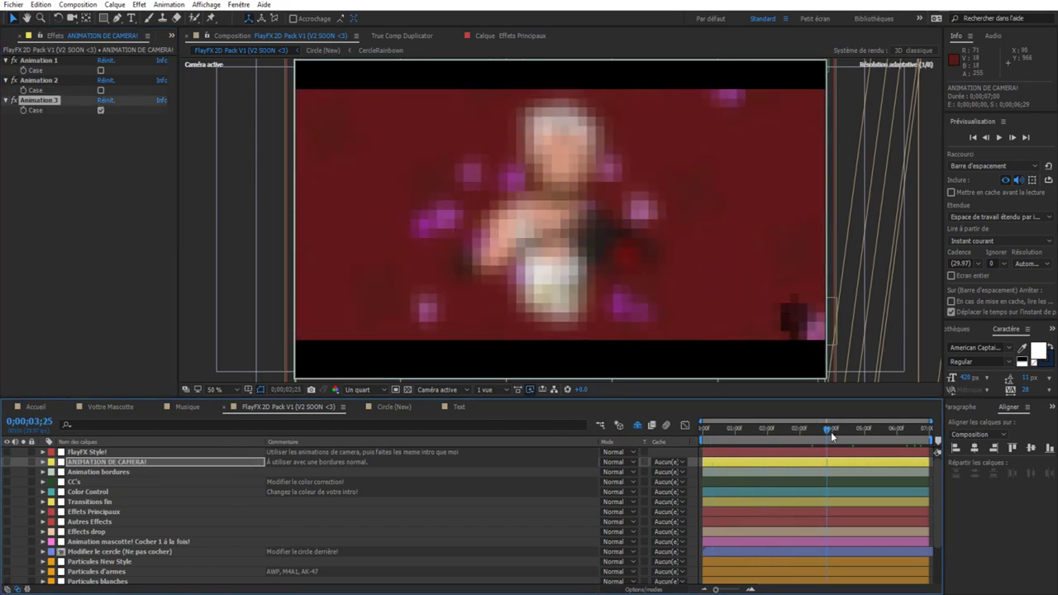
pyautogui.moveTo(833, 436); pyautogui.dragTo(847, 436)
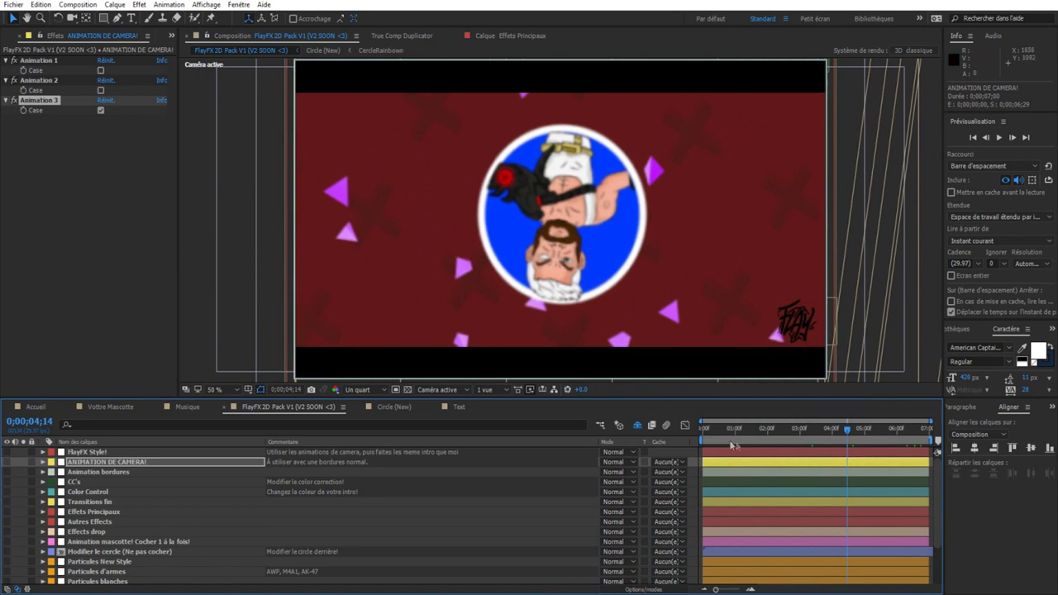
# Start the work area at about 3;22 and preview the camera move
pyautogui.moveTo(704, 439); pyautogui.dragTo(823, 439)
pyautogui.press('space')
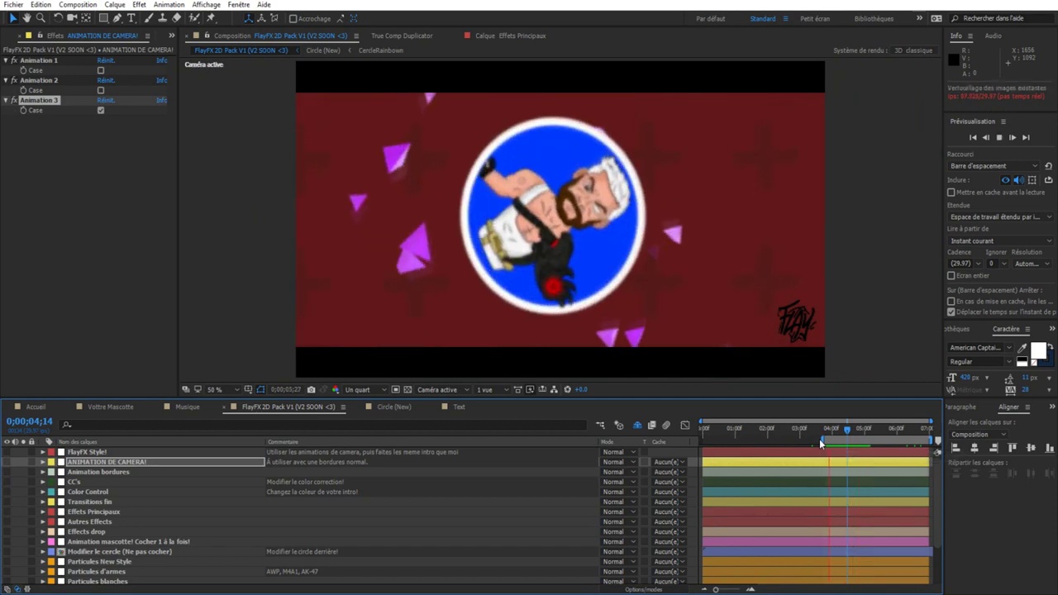
pyautogui.press('space')
pyautogui.click(832, 436)
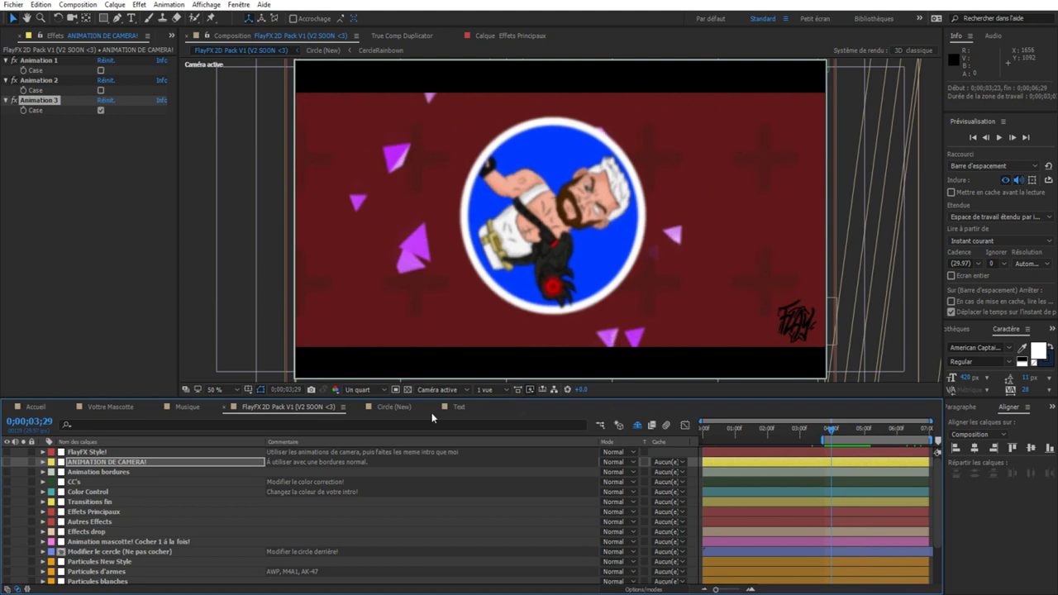
pyautogui.click(101, 460)
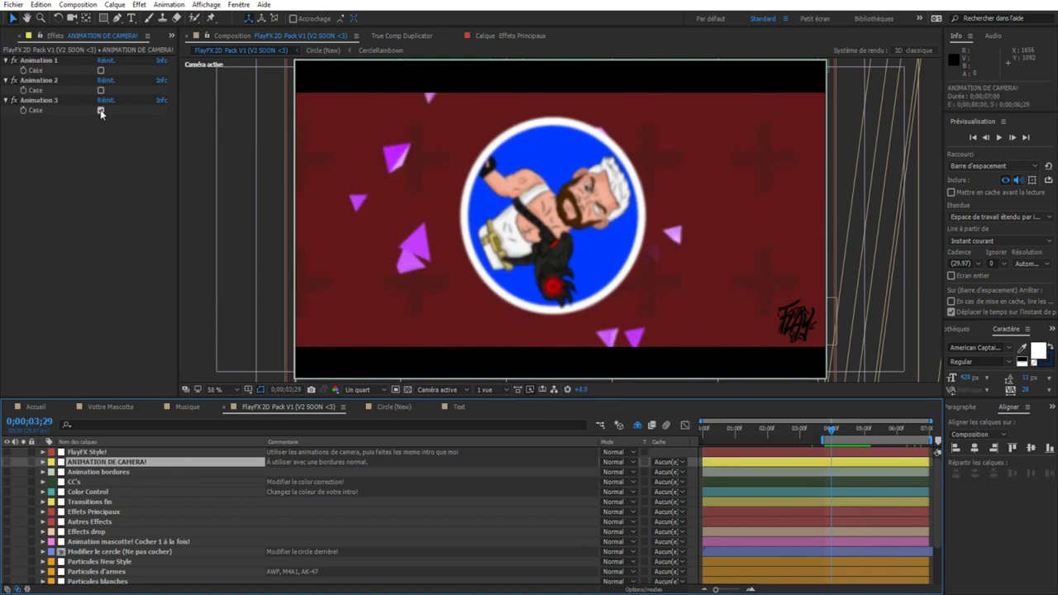
pyautogui.click(100, 110)
pyautogui.hotkey('ctrl', 'Up')
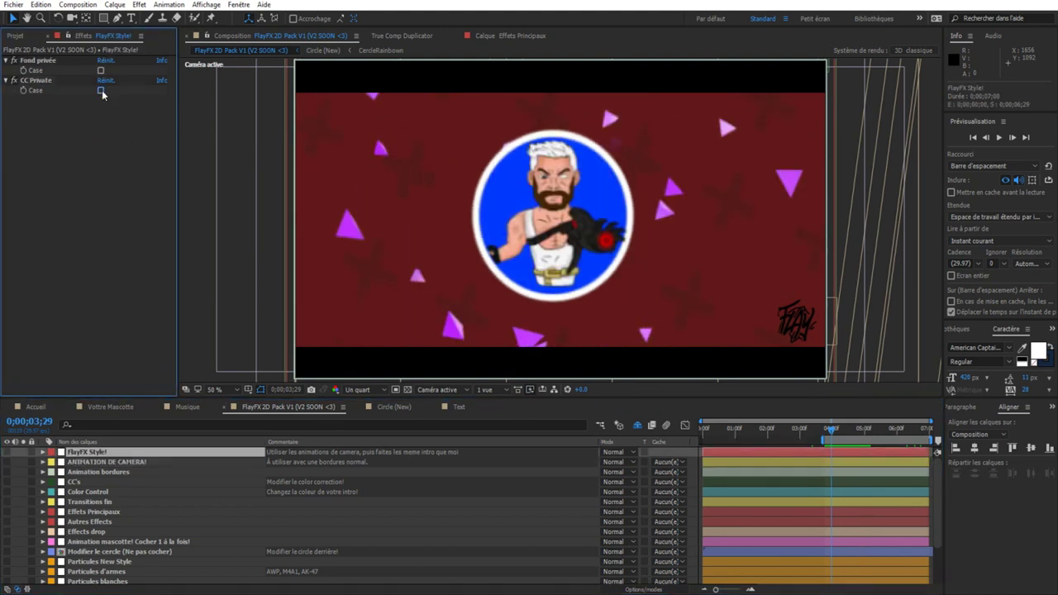
# Turn on CC Private and Fond privée for the striped background, then check an earlier frame
pyautogui.click(101, 91)
pyautogui.click(100, 69)
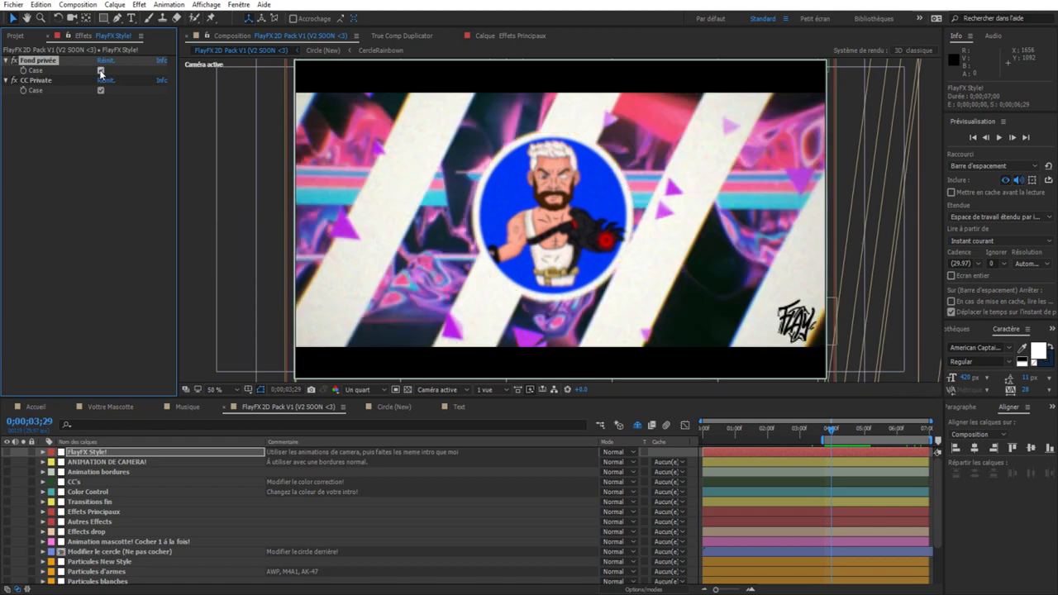
pyautogui.click(747, 438)
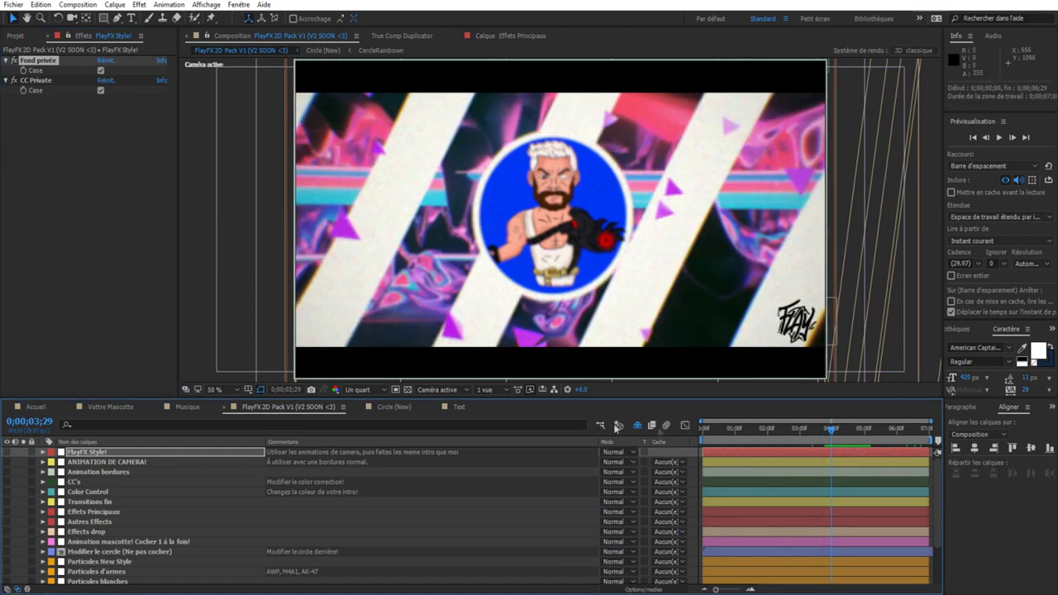
pyautogui.moveTo(748, 429); pyautogui.dragTo(844, 435)
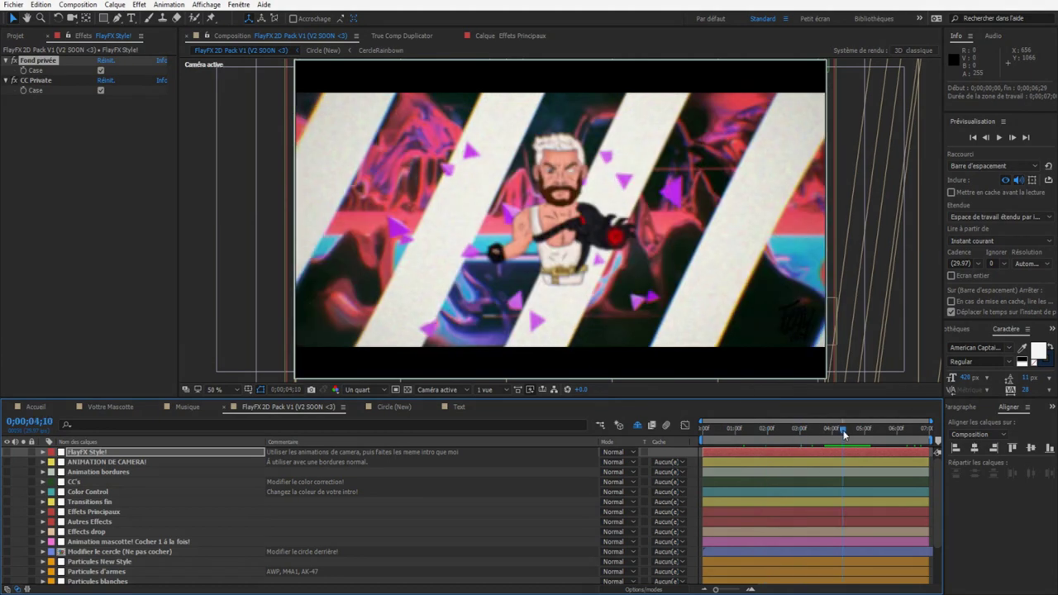
pyautogui.click(83, 492)
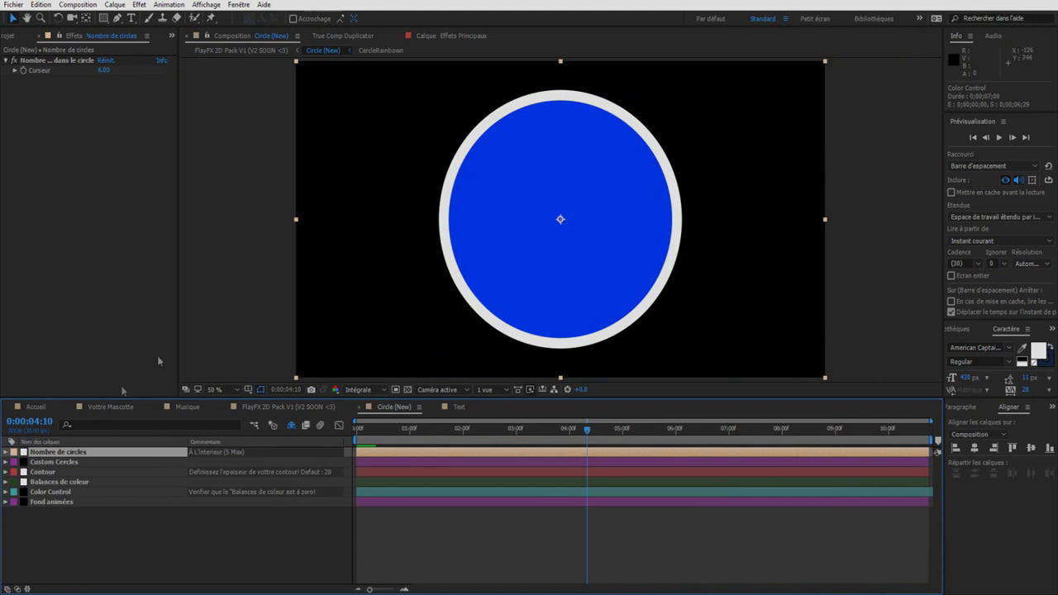
# Change the Circle Couleur in Color Control from blue to purple BA00FF
pyautogui.click(70, 482)
pyautogui.click(70, 472)
pyautogui.click(71, 492)
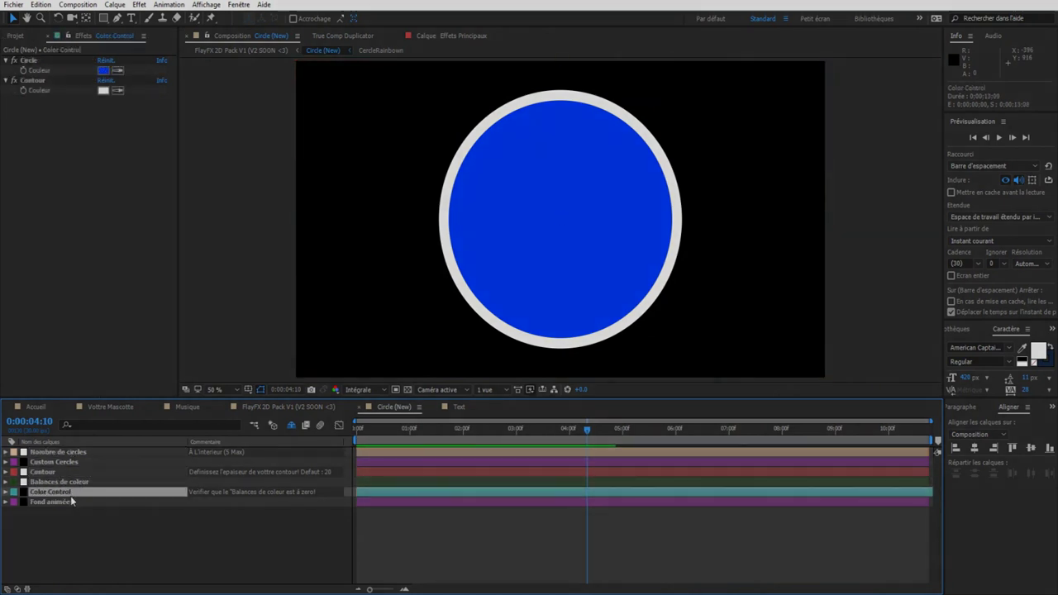
pyautogui.click(104, 70)
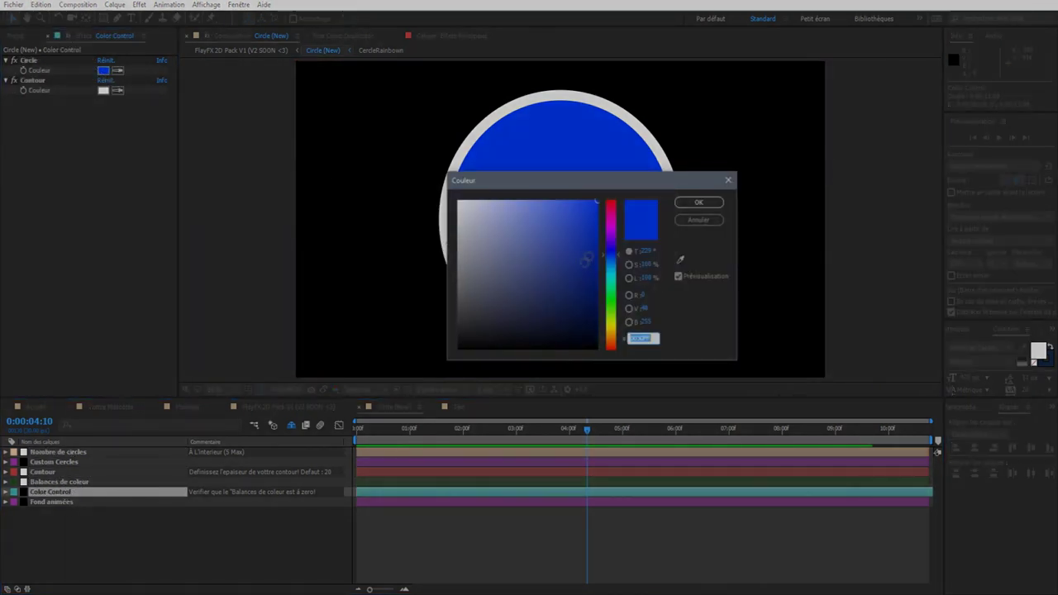
pyautogui.click(617, 238)
pyautogui.click(698, 203)
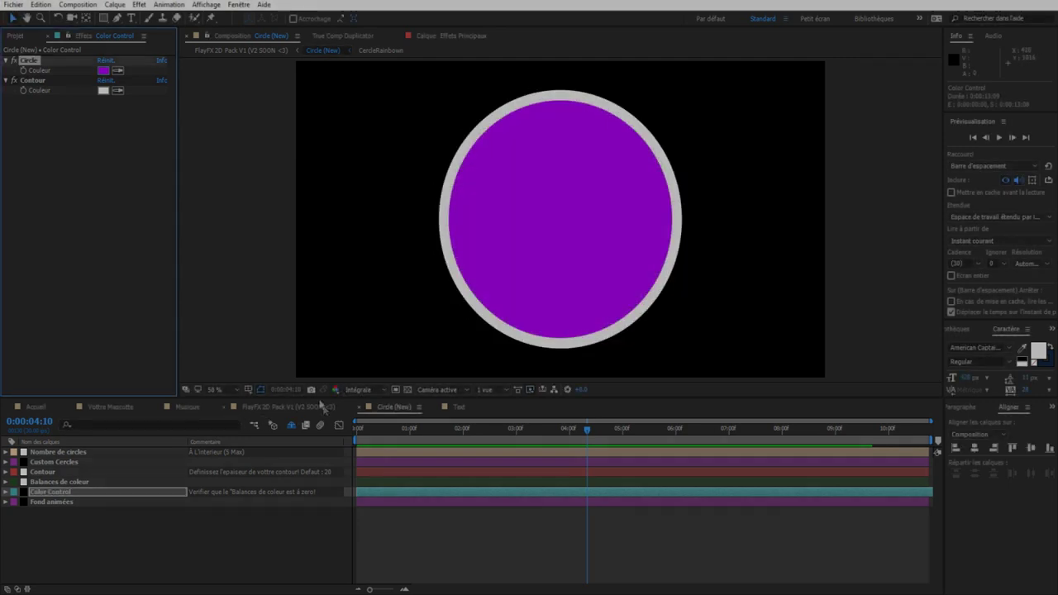
pyautogui.click(314, 409)
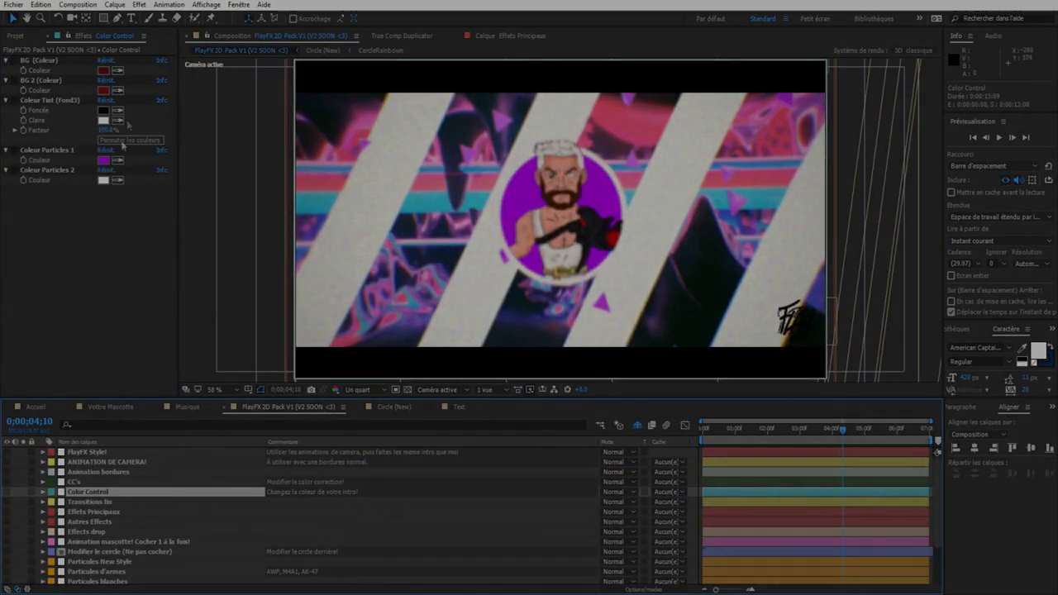
pyautogui.moveTo(736, 431); pyautogui.dragTo(791, 440)
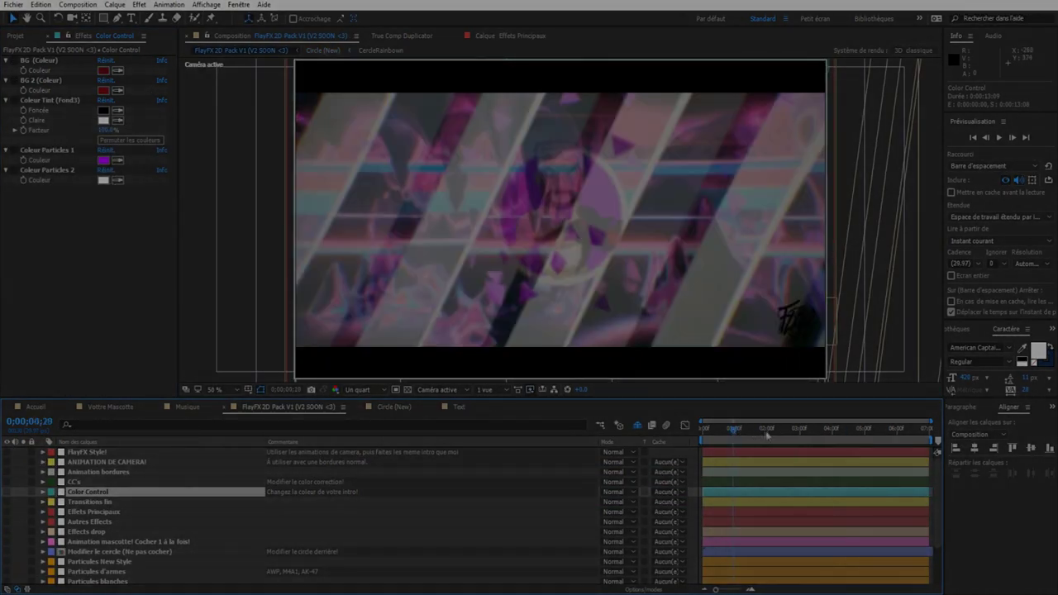